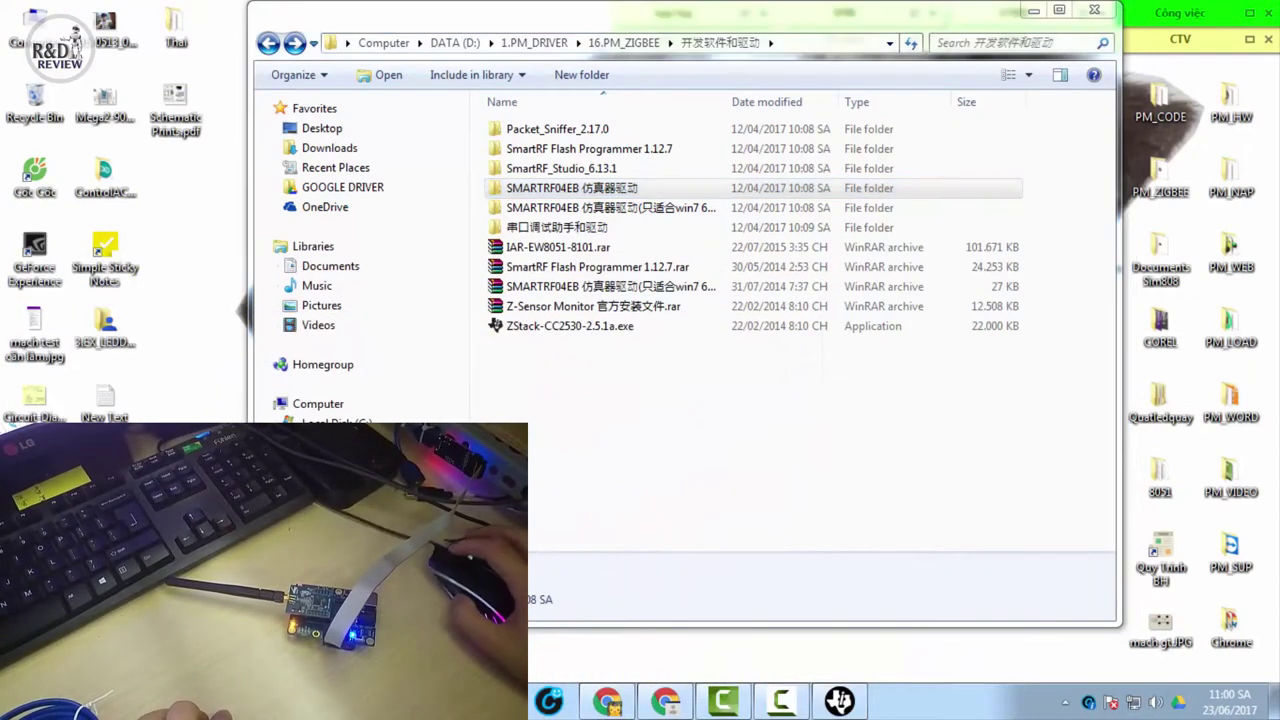
In Device Manager, locate the SmartRF04EB debugger under Cebal controlled devices
click(97, 218)
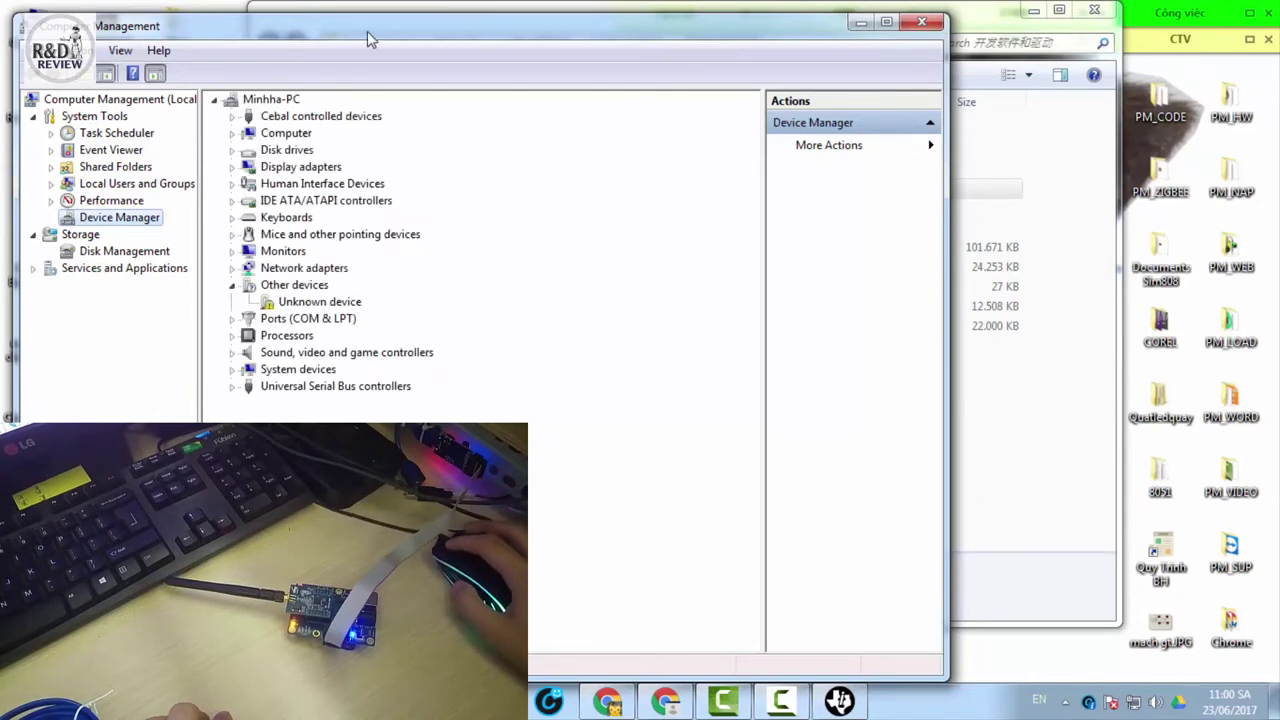
drag(367, 31, 563, 48)
click(429, 134)
click(525, 150)
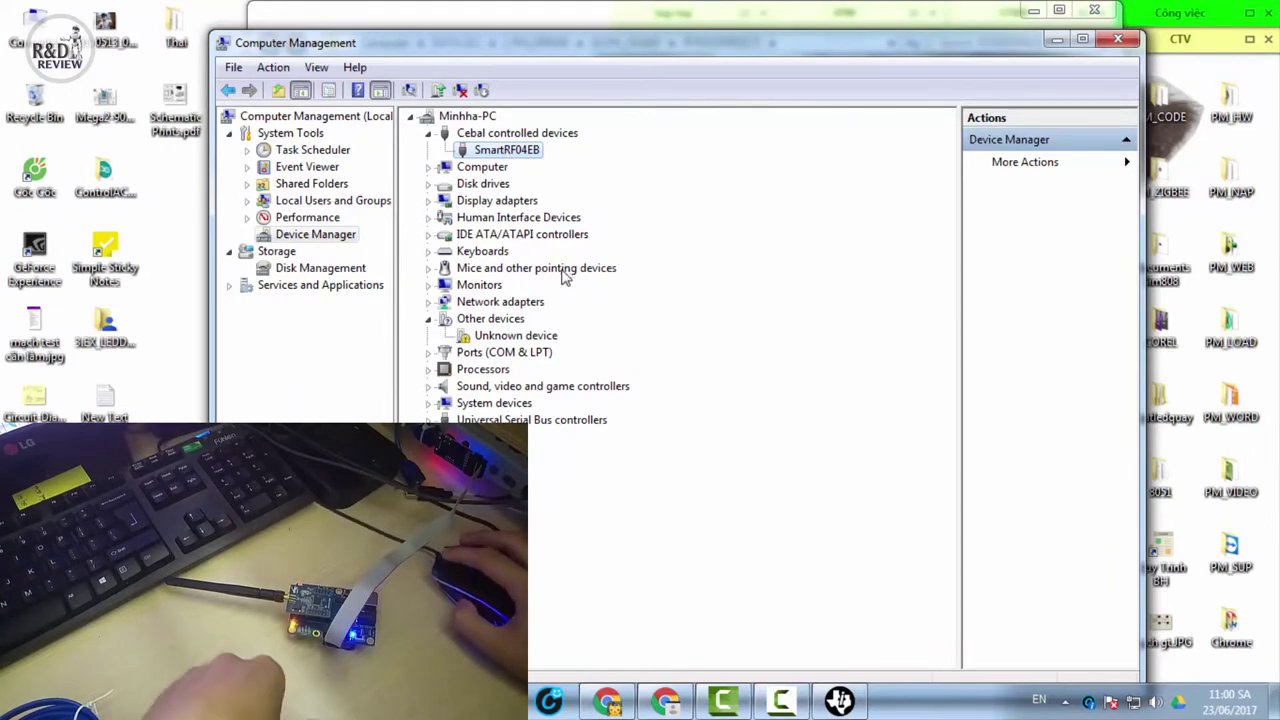
right_click(510, 160)
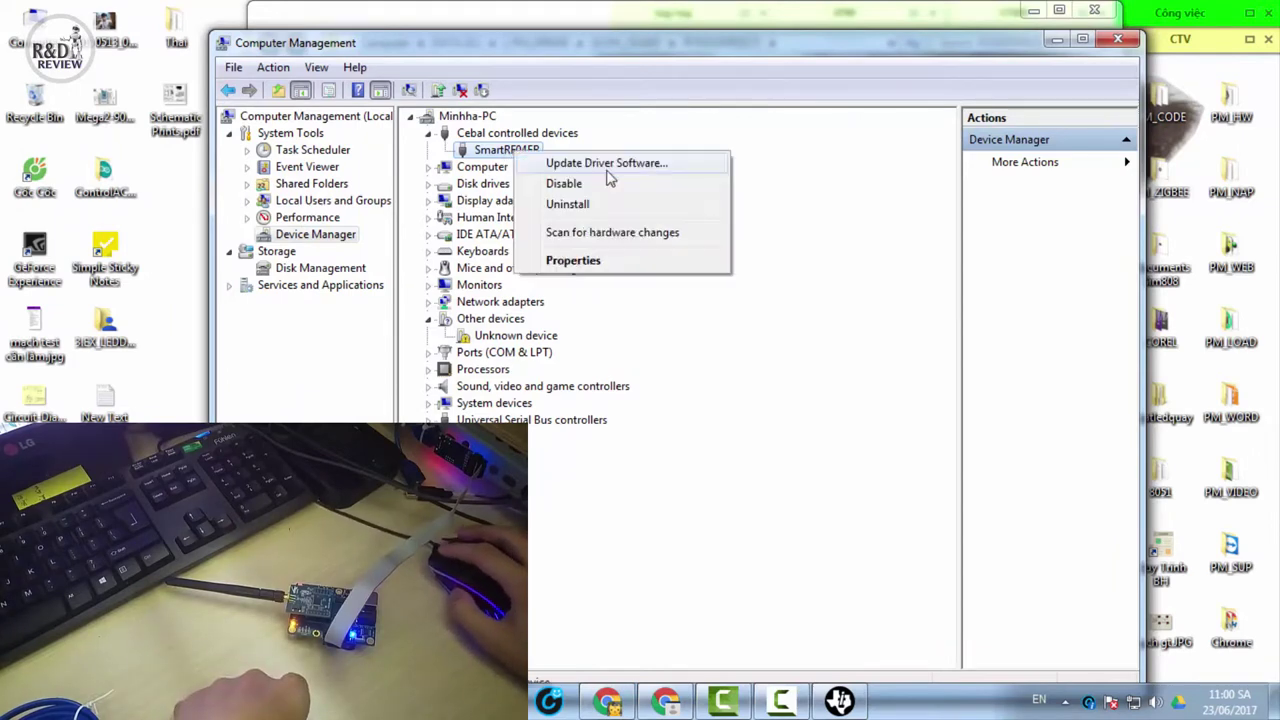
Update the SmartRF04EB driver from the D:\1.PM_DRIVER\16.PM_ZIGBEE folder
click(605, 165)
click(590, 430)
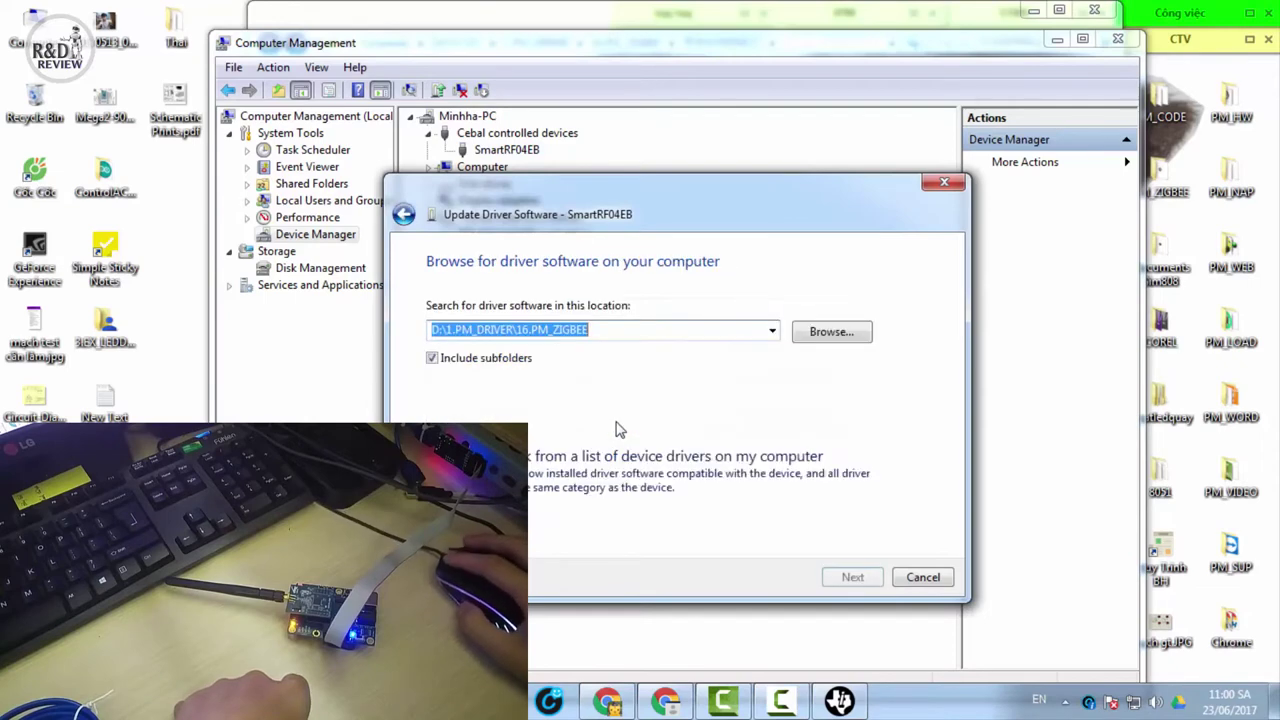
drag(600, 330, 380, 330)
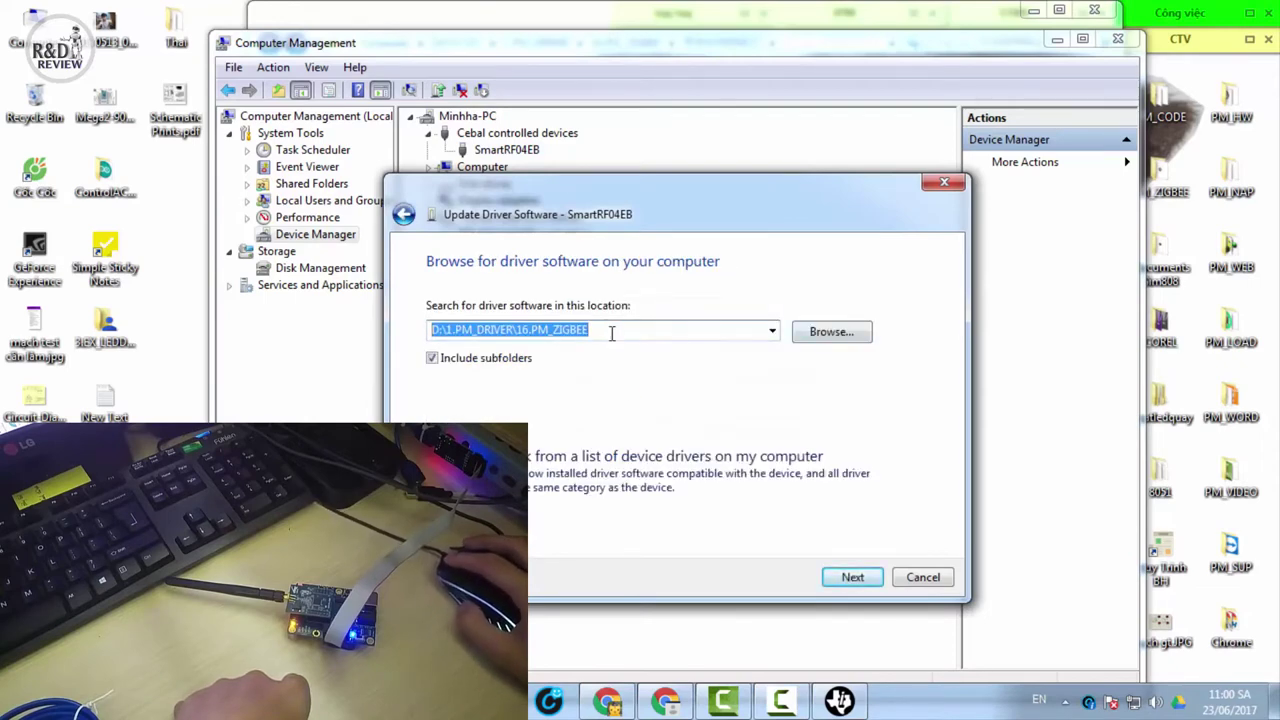
click(830, 332)
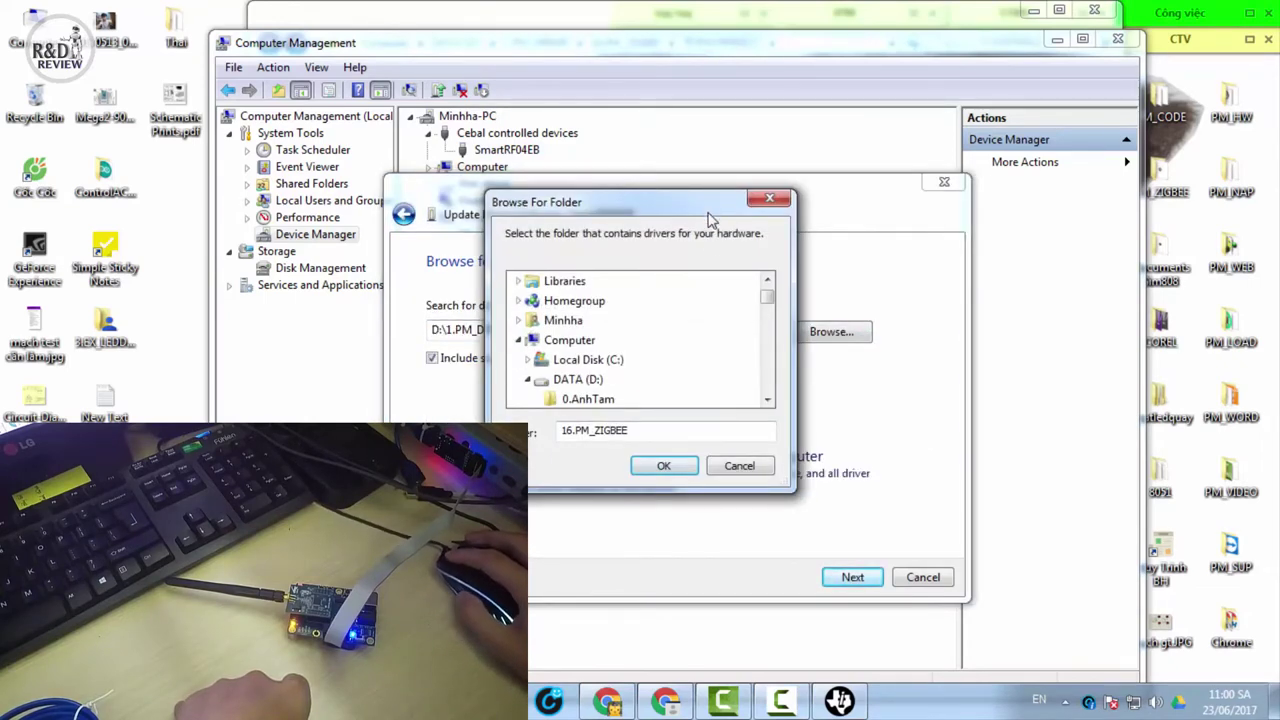
drag(709, 214, 797, 97)
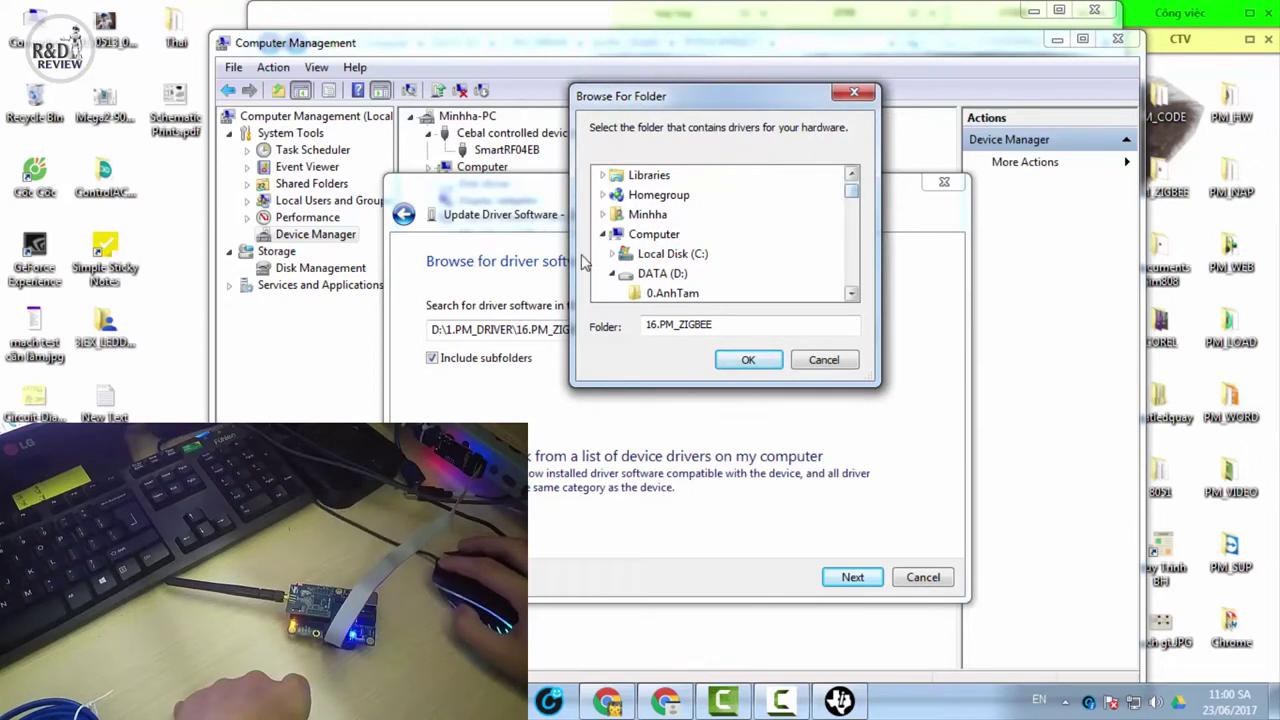
click(748, 360)
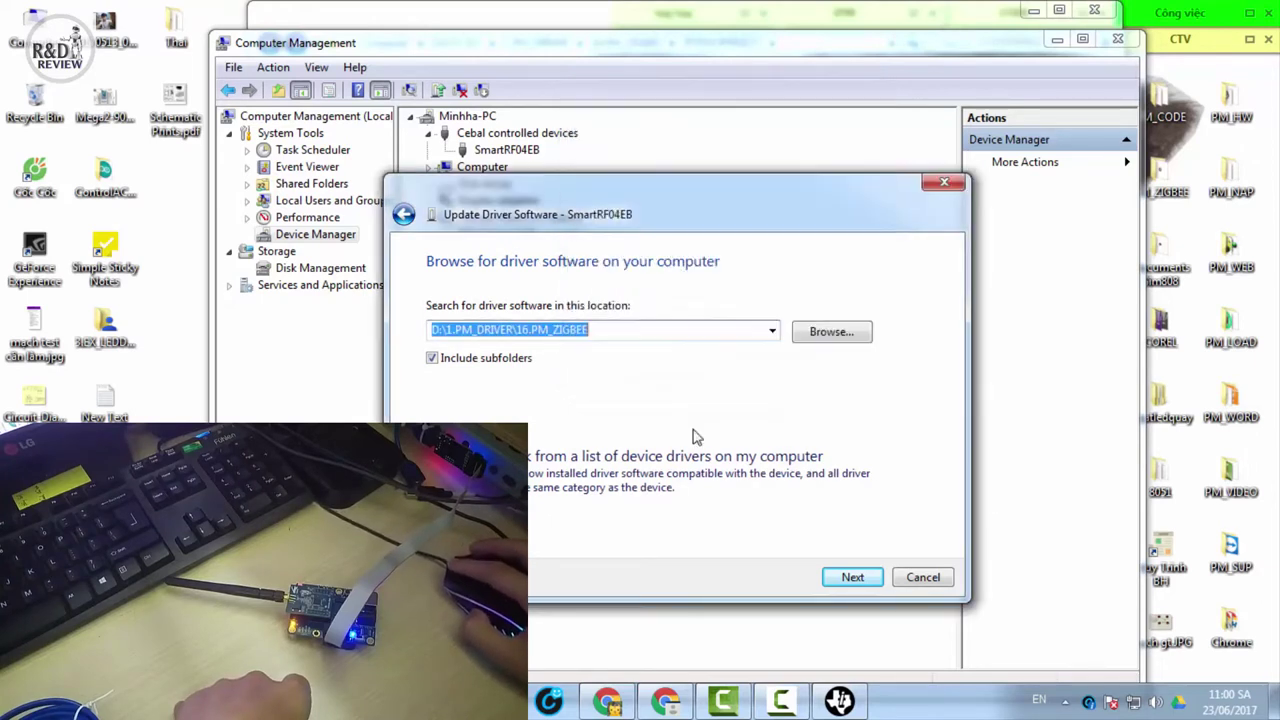
click(866, 580)
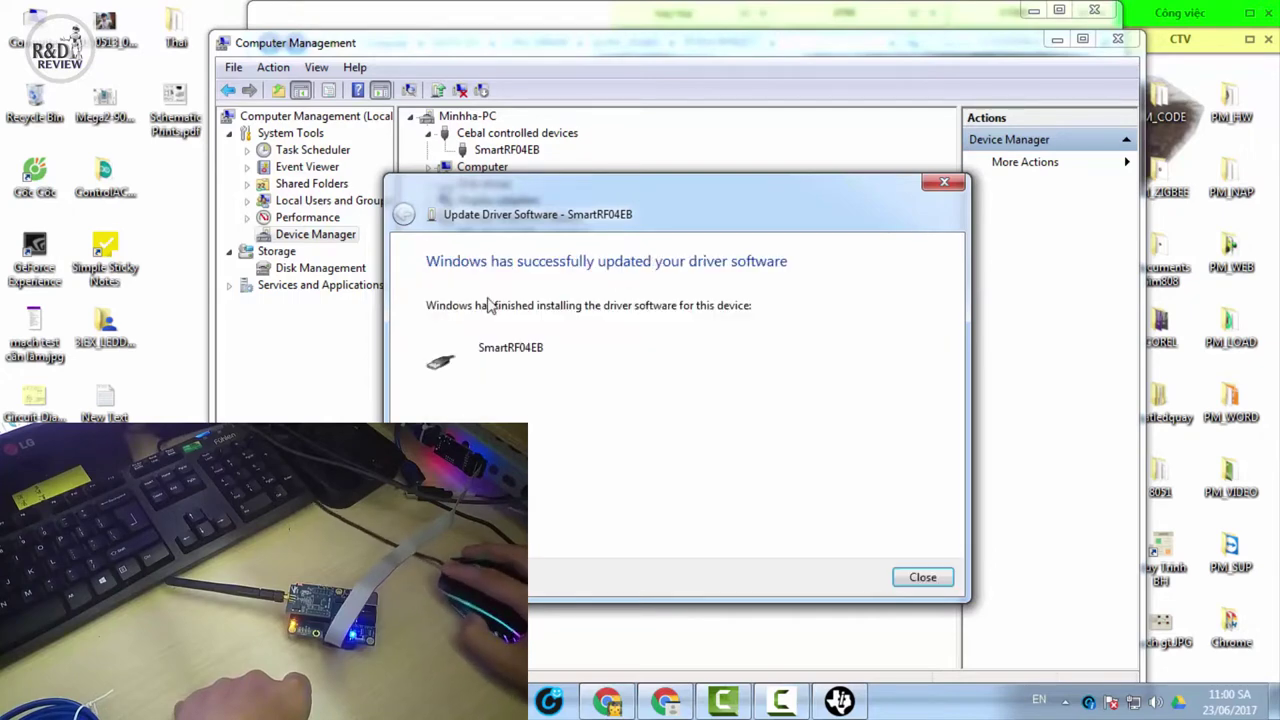
key(Return)
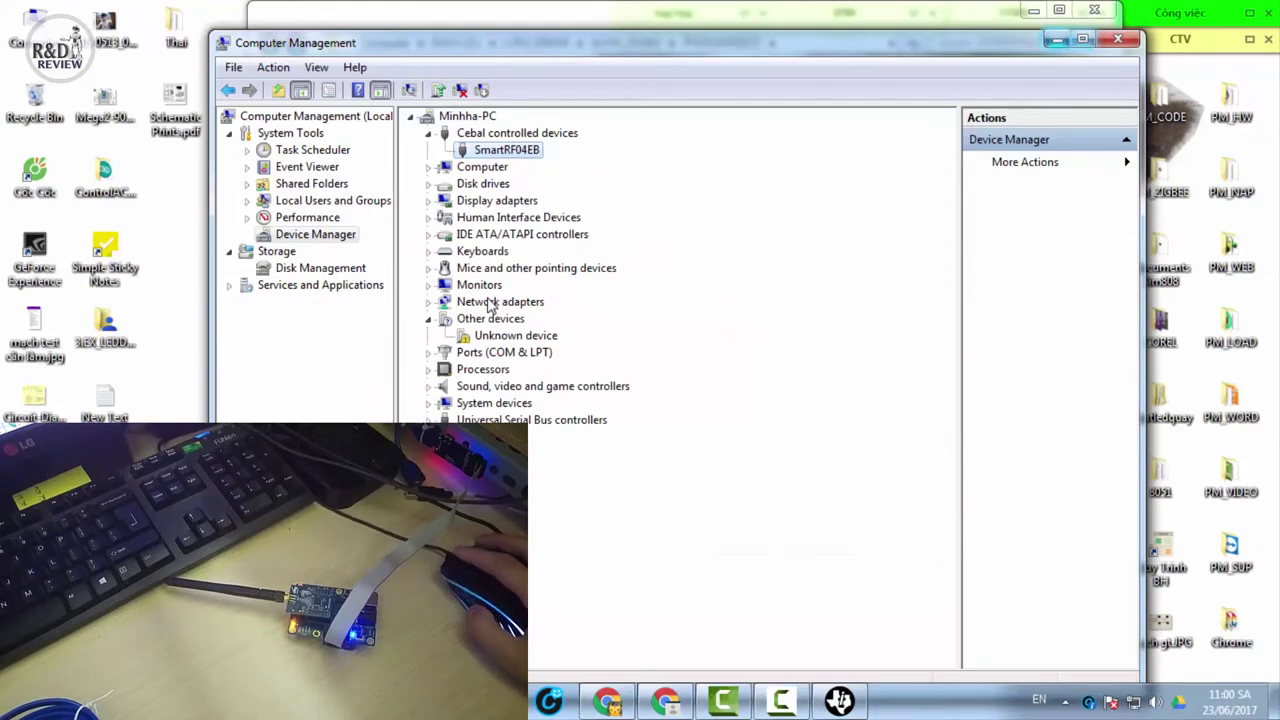
Close Computer Management and start SmartRF Flash Programmer from the PM_ZIGBEE desktop folder
key(alt+F4)
key(Up)
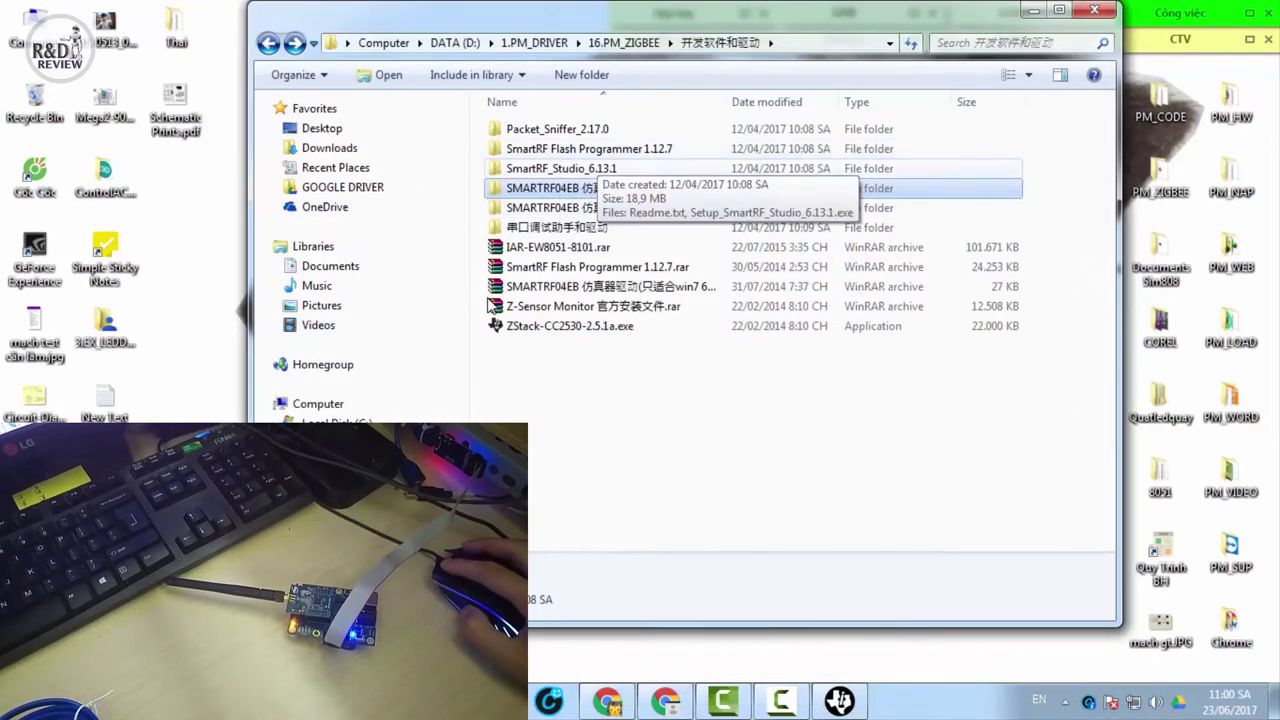
key(Up)
key(Return)
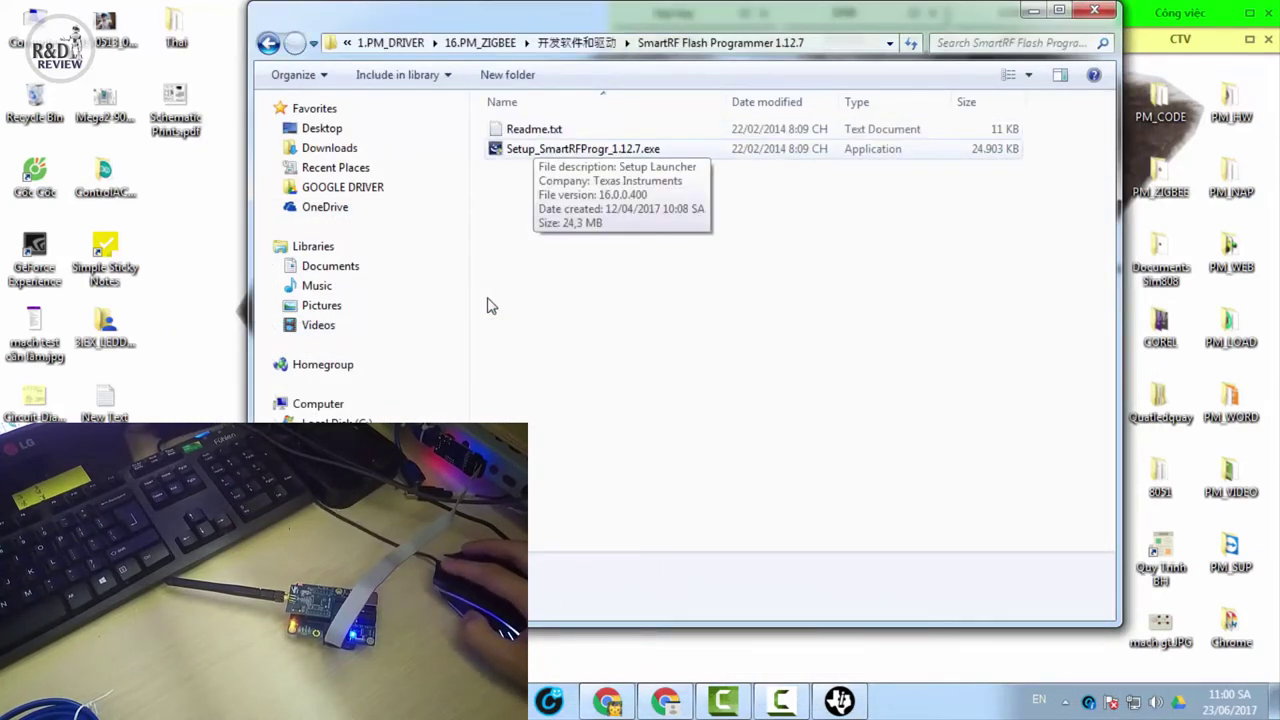
key(alt+F4)
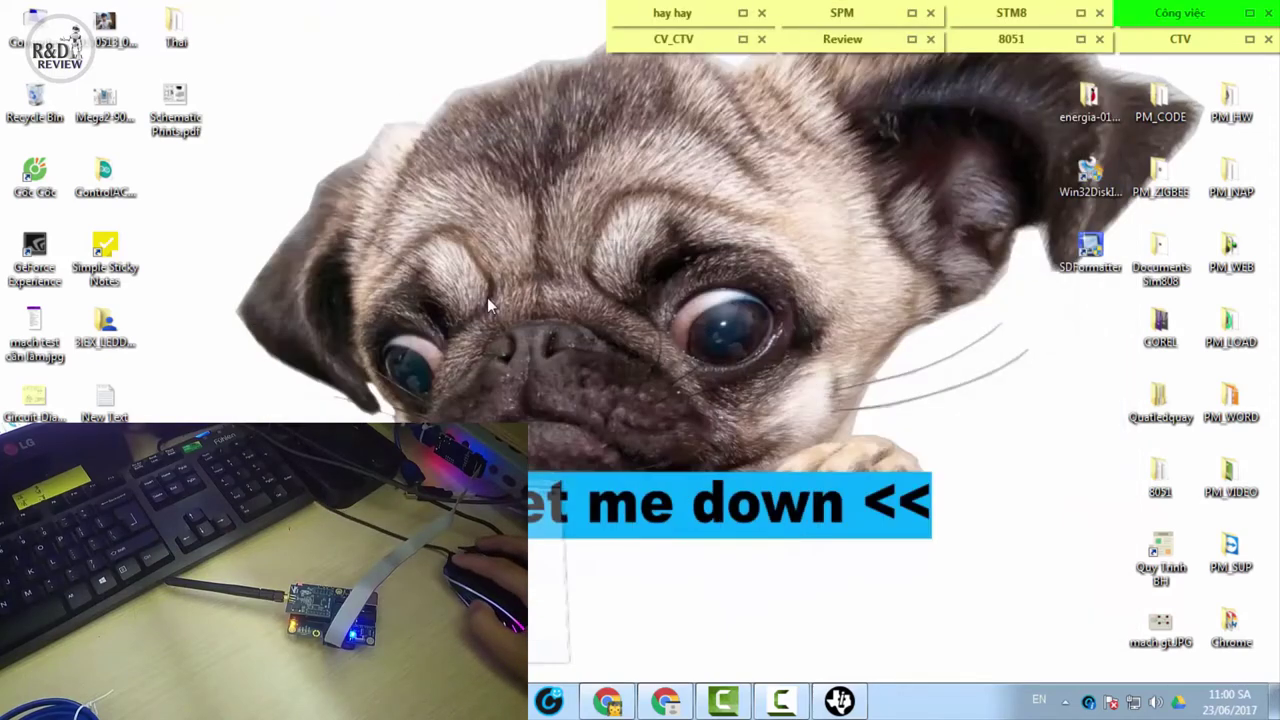
key(Return)
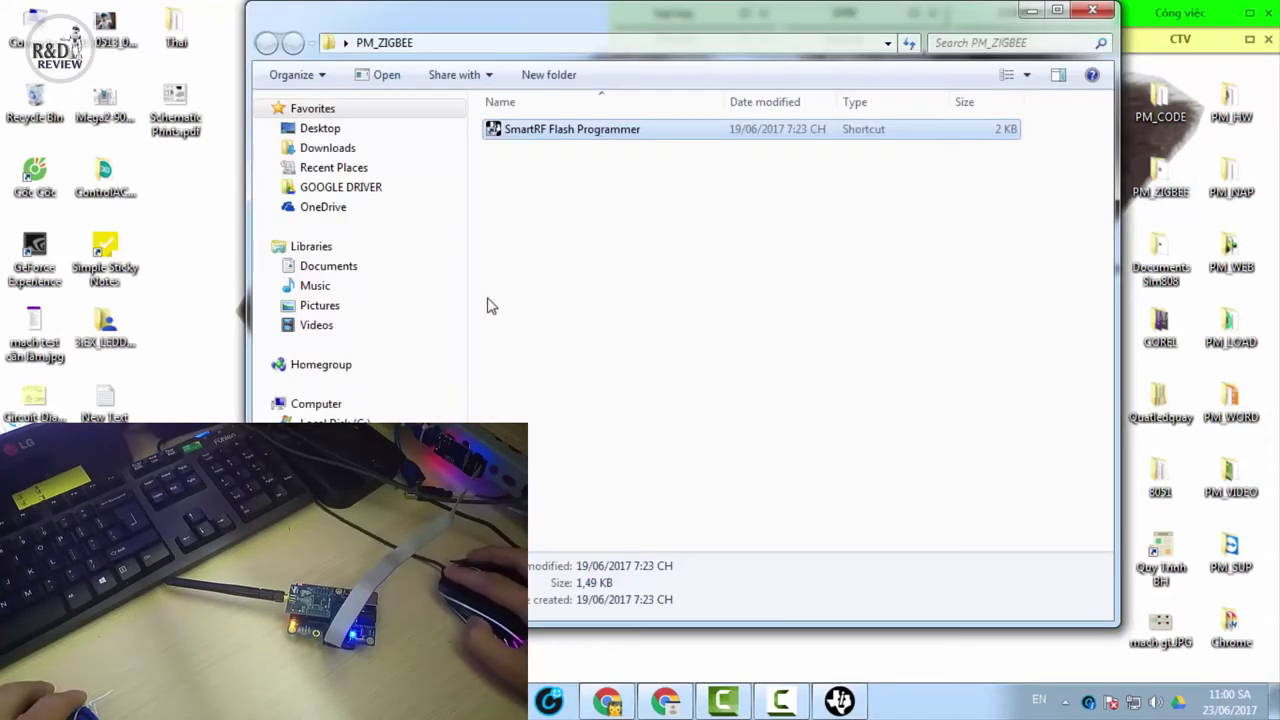
key(Return)
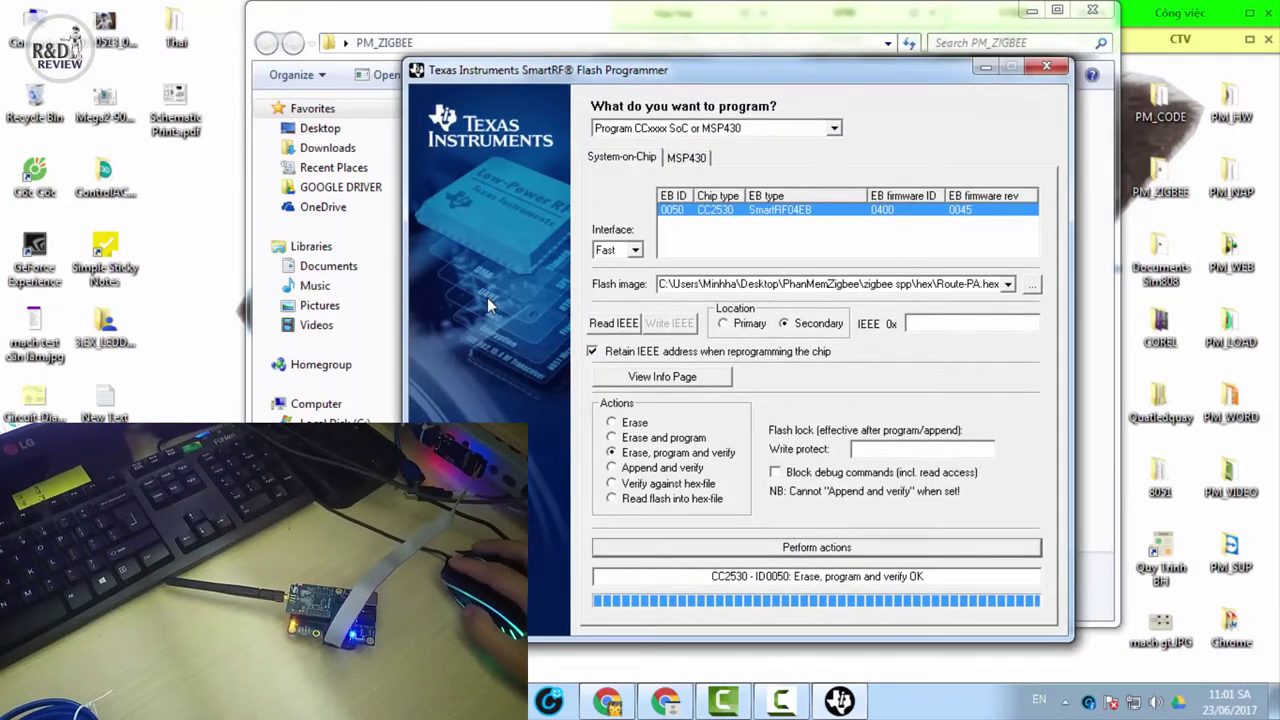
Keep 'Program CCxxxx SoC or MSP430' with Fast interface, then browse for a flash image
key(alt+Down)
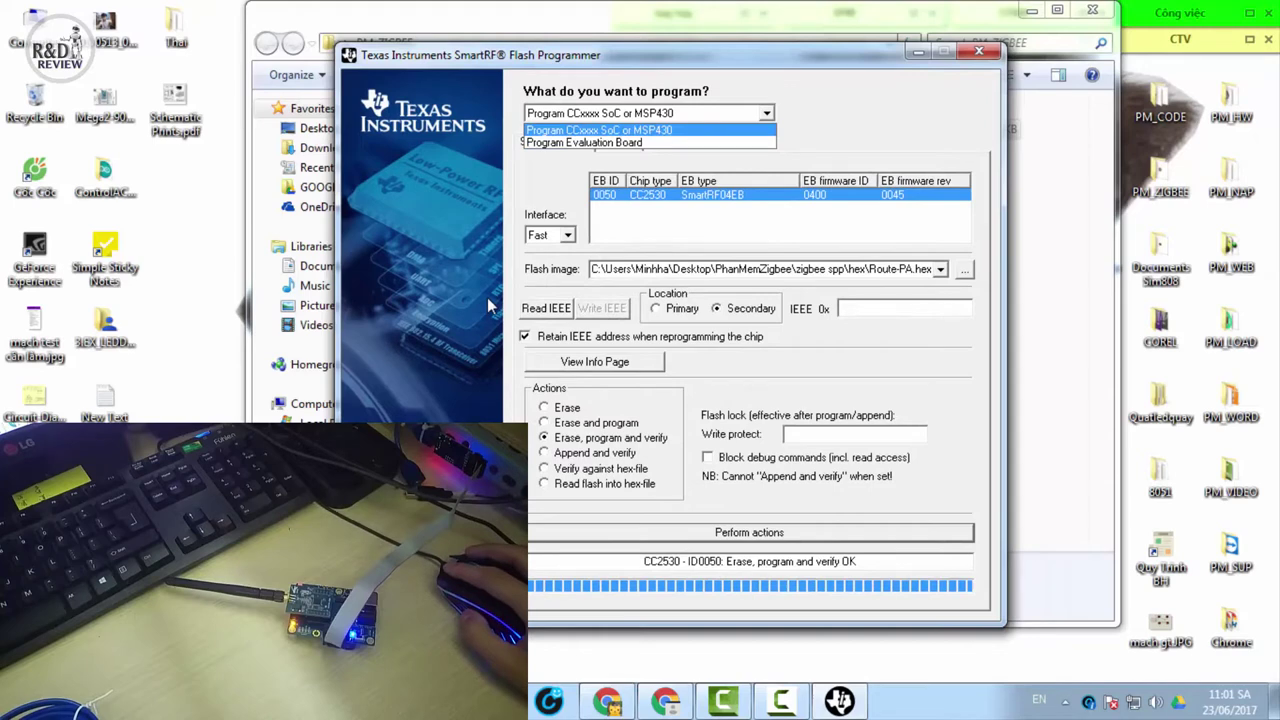
key(Return)
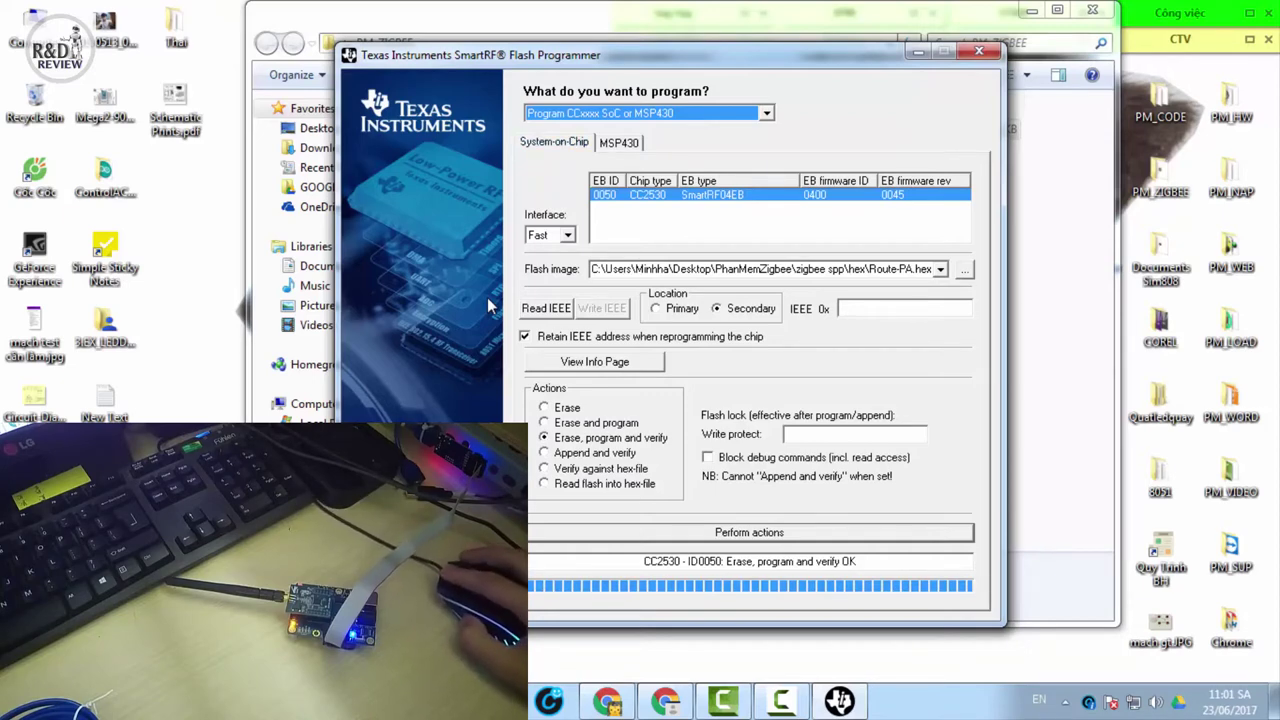
key(Tab)
key(alt+Down)
key(Return)
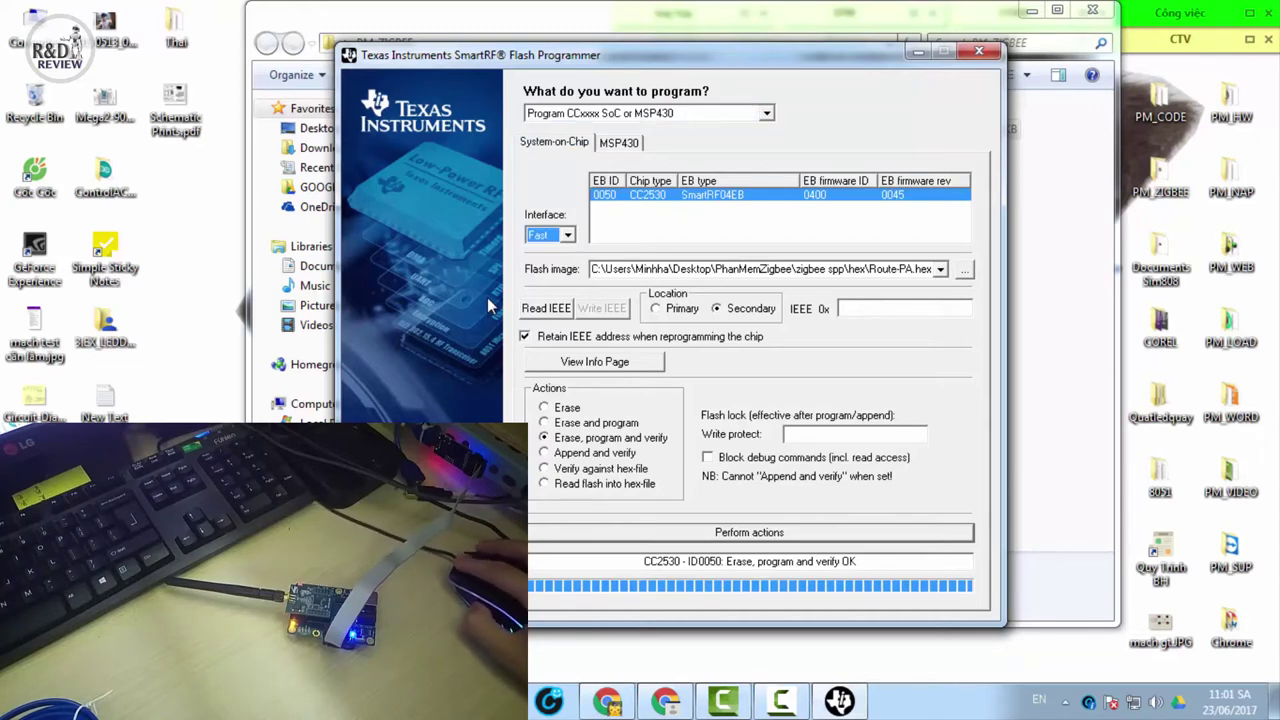
key(Tab)
key(Tab)
key(space)
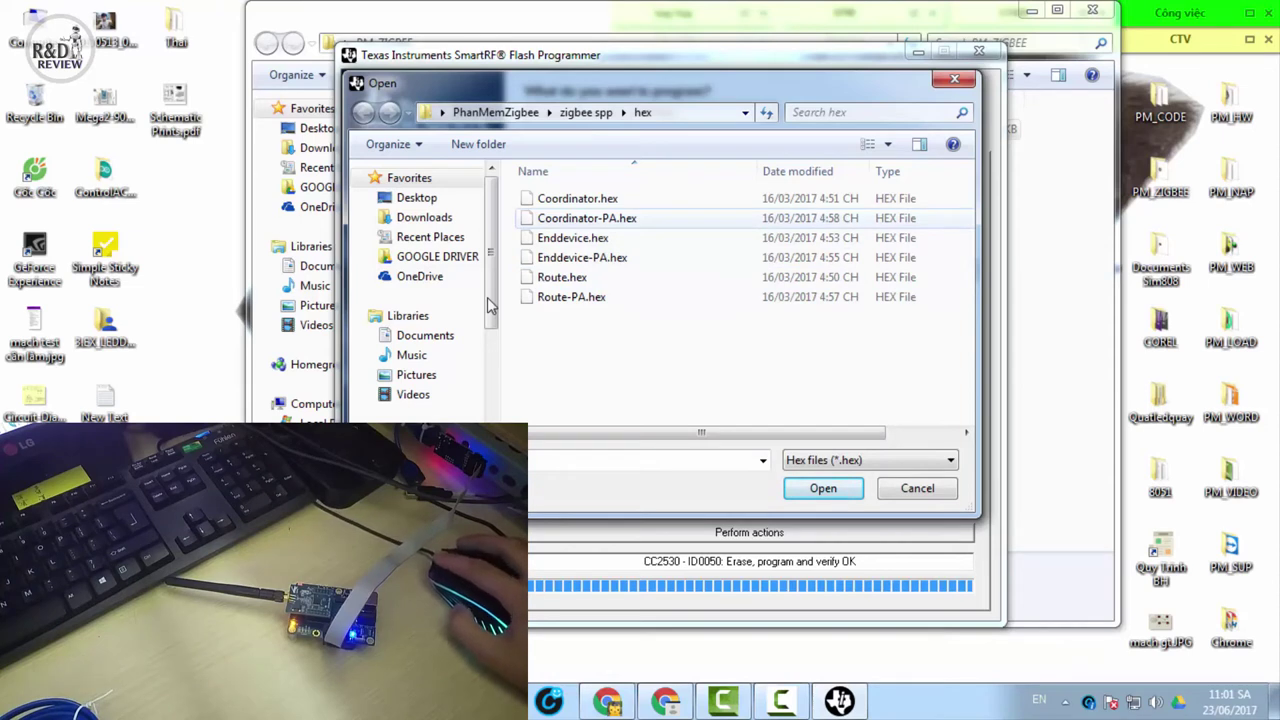
Choose Coordinator-PA.hex from the hex folder as the flash image
click(587, 218)
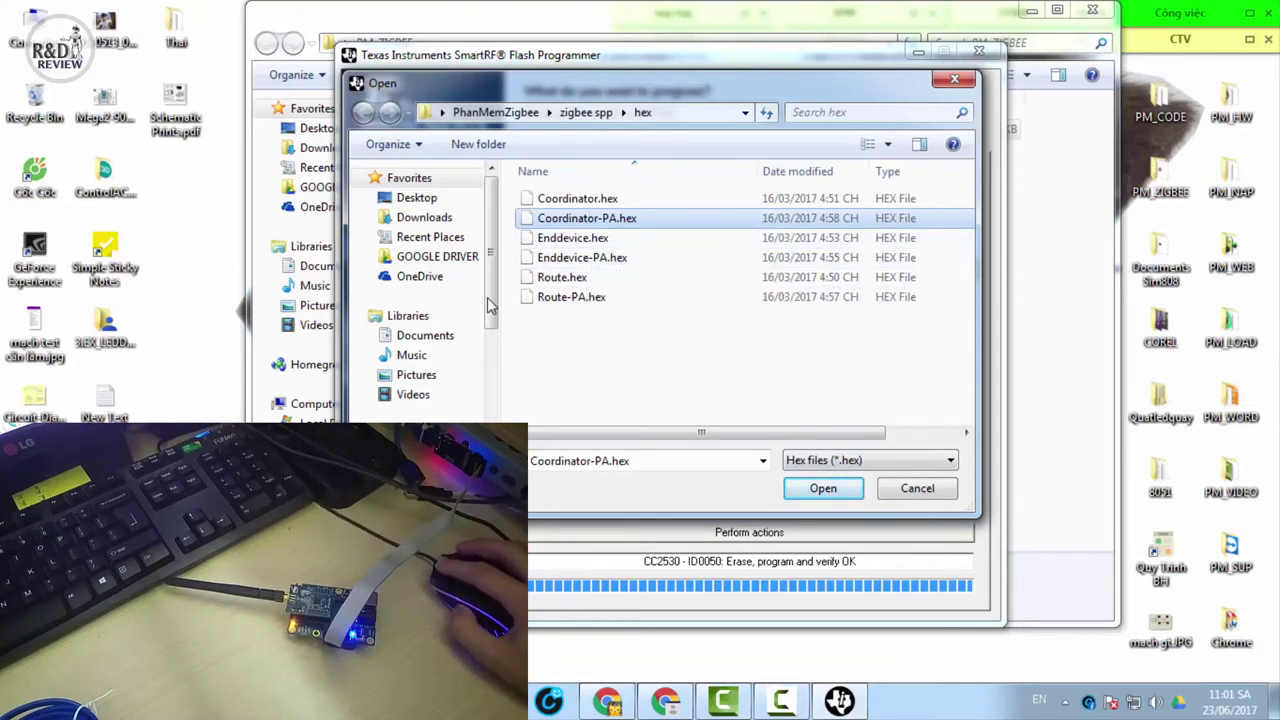
click(490, 305)
key(Return)
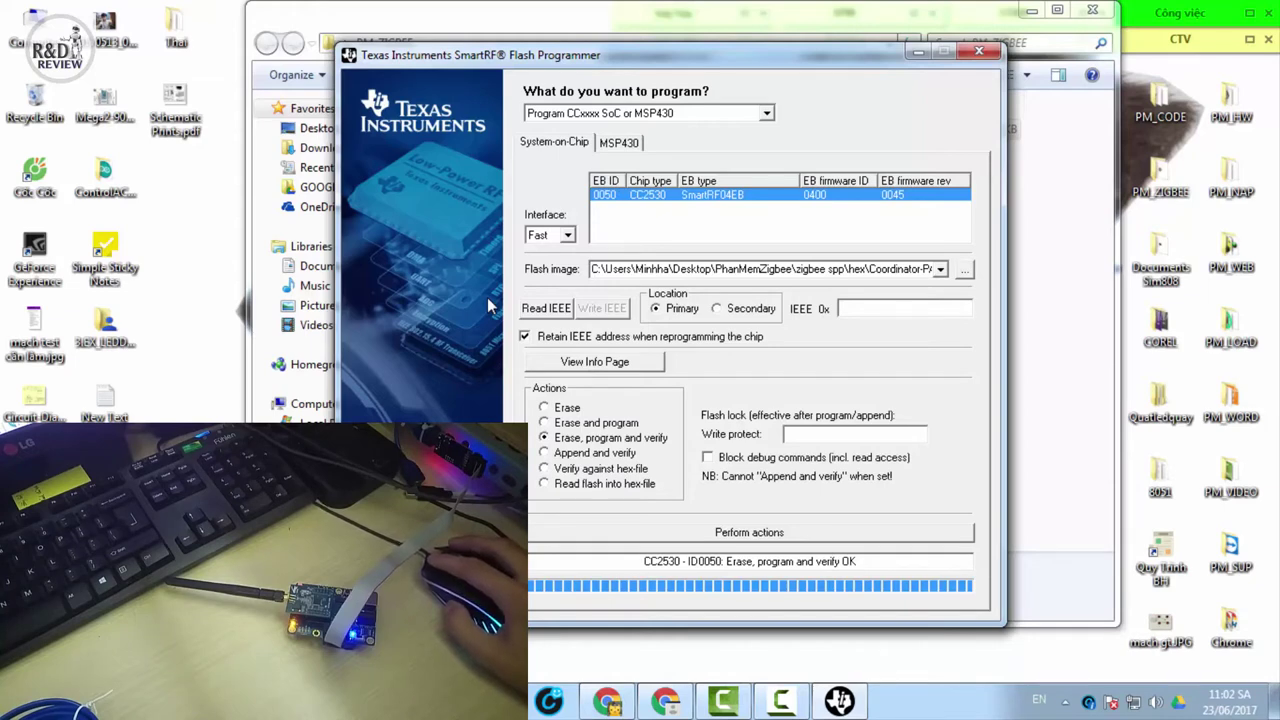
Run erase, program and verify on the CC2530 with Coordinator-PA.hex
key(Return)
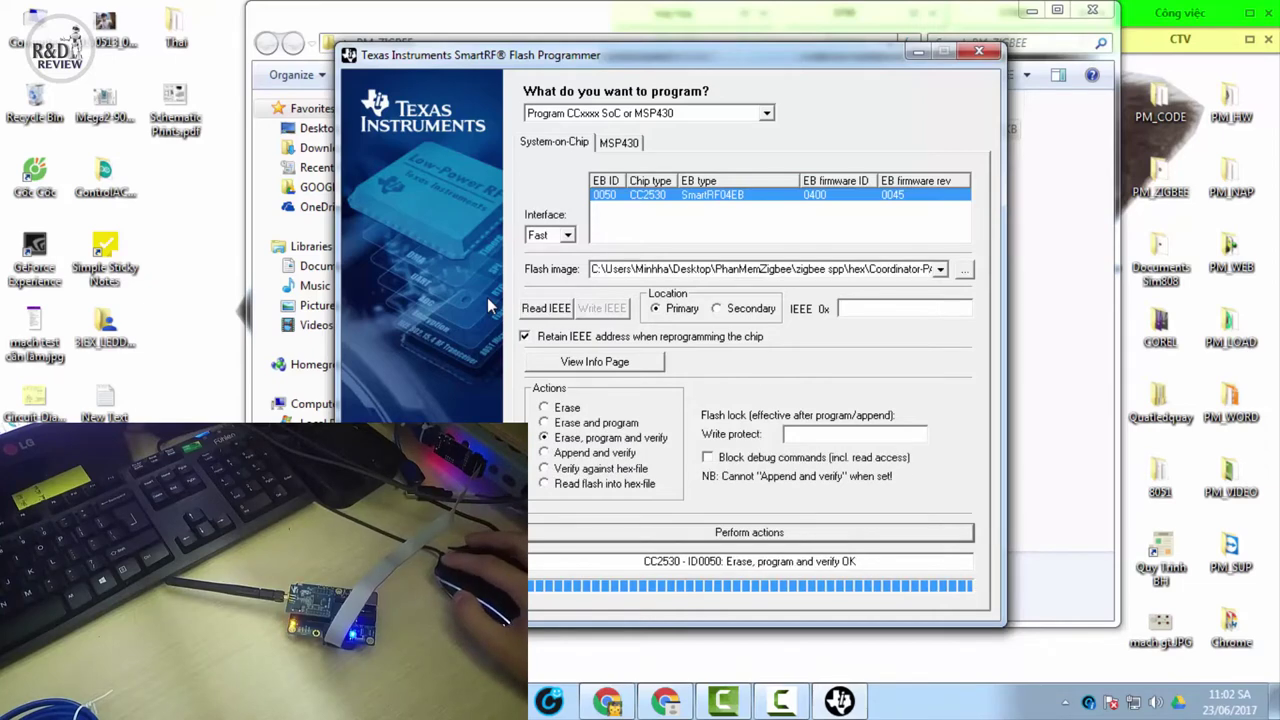
key(Tab)
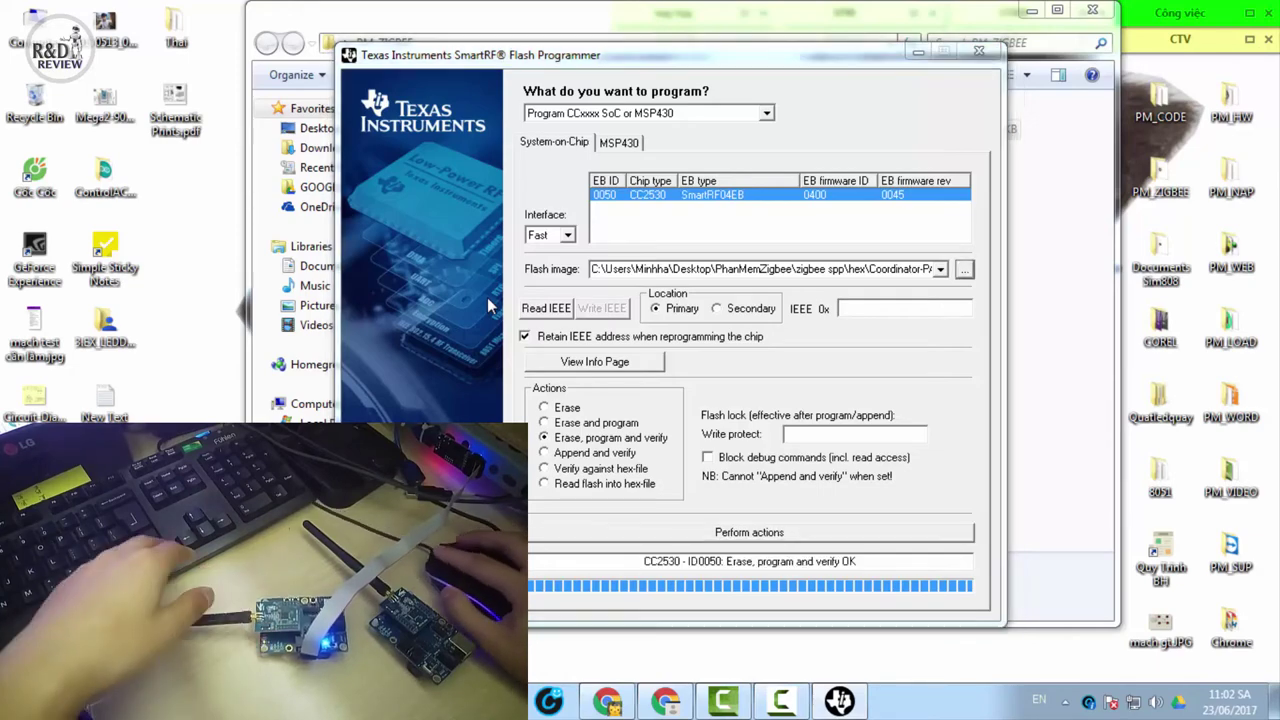
Select Route-PA.hex as the flash image and erase, program and verify the CC2530
key(End)
key(Return)
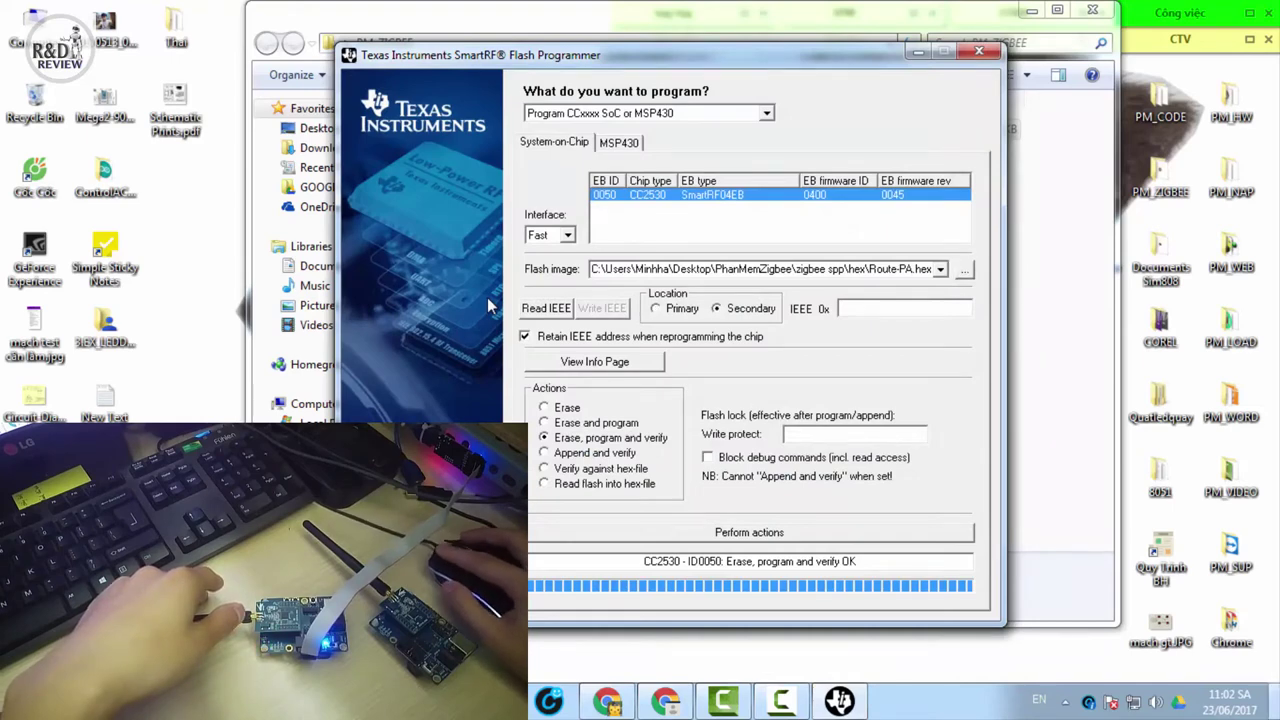
key(Return)
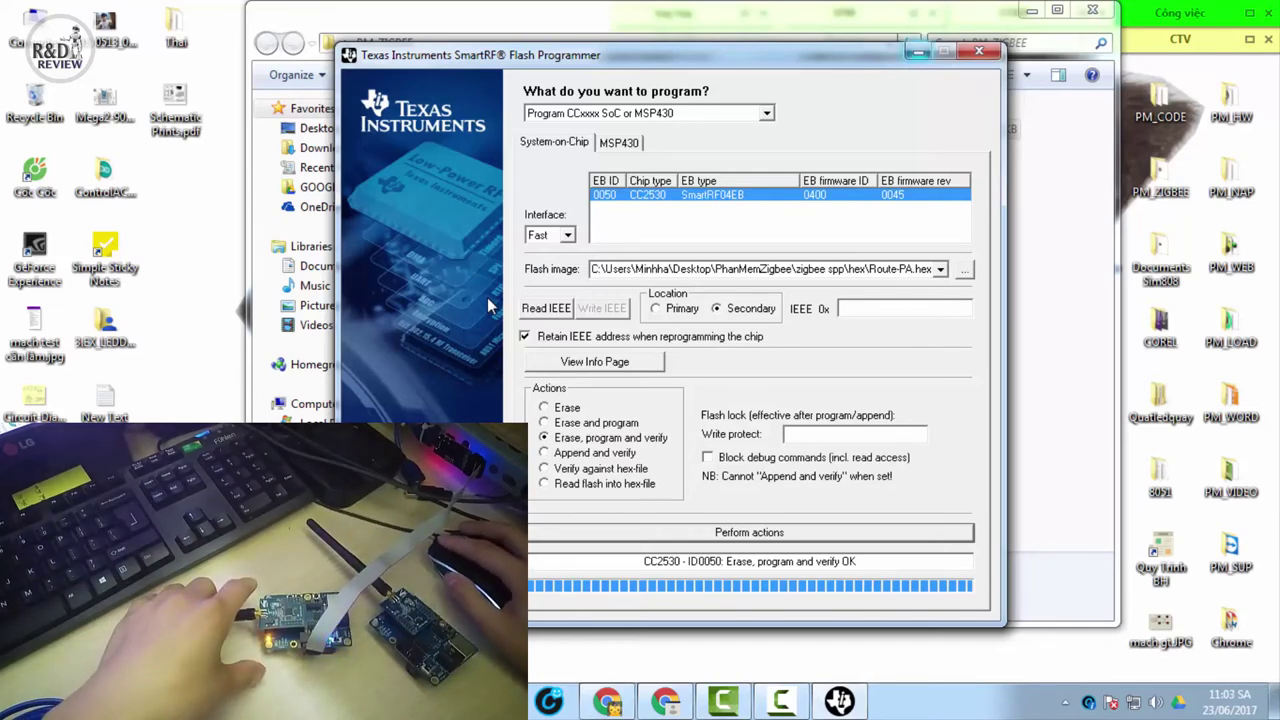
Close SmartRF Flash Programmer and the PM_ZIGBEE folder, then open the PM_LOAD desktop folder
key(alt+F4)
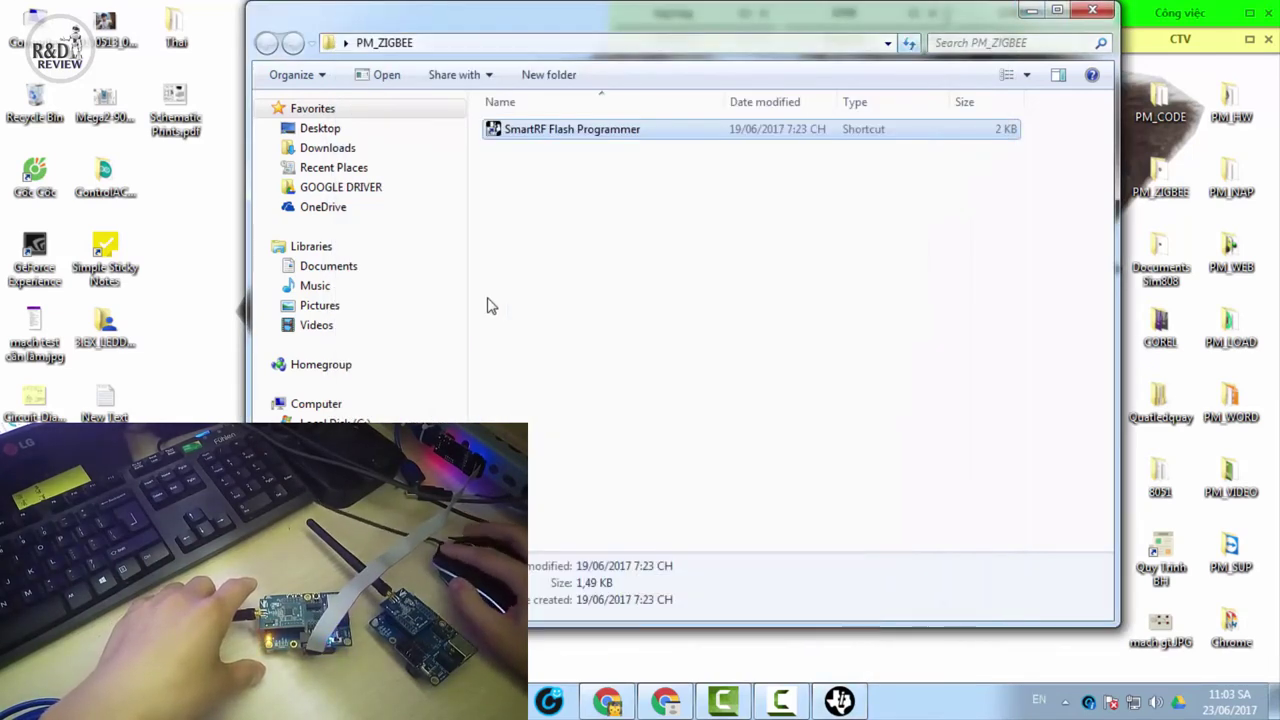
key(alt+F4)
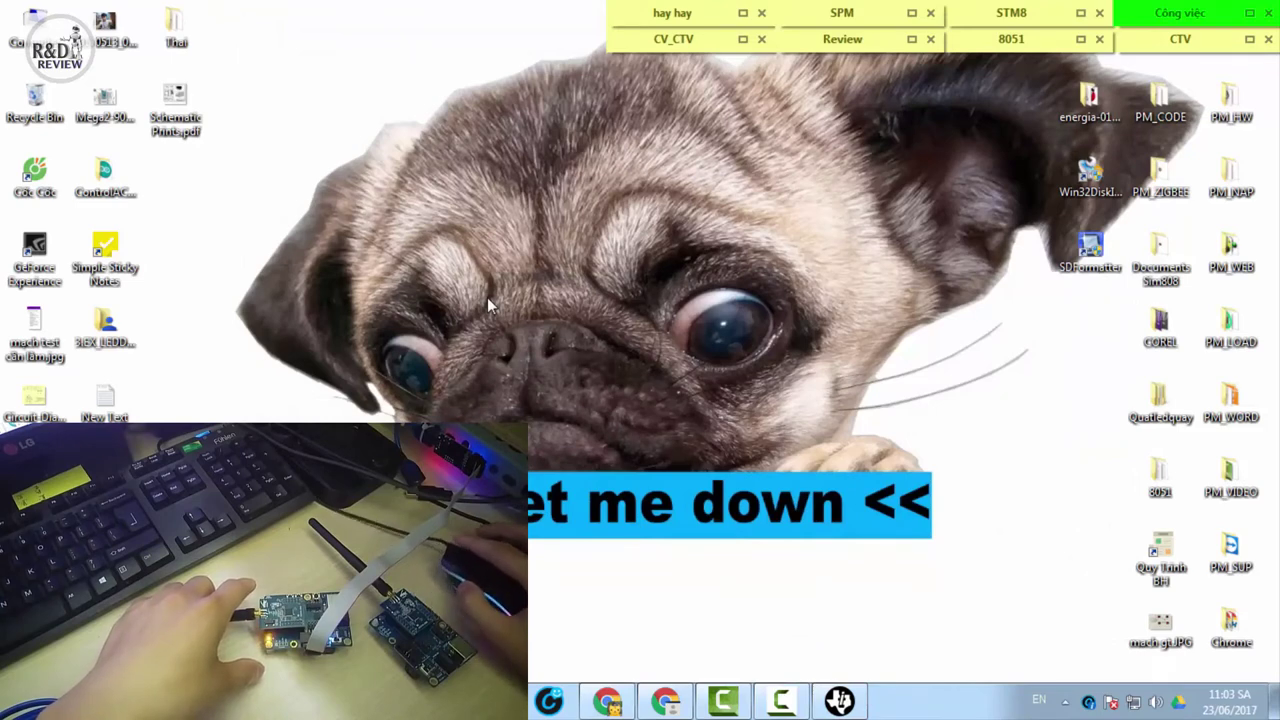
key(Up)
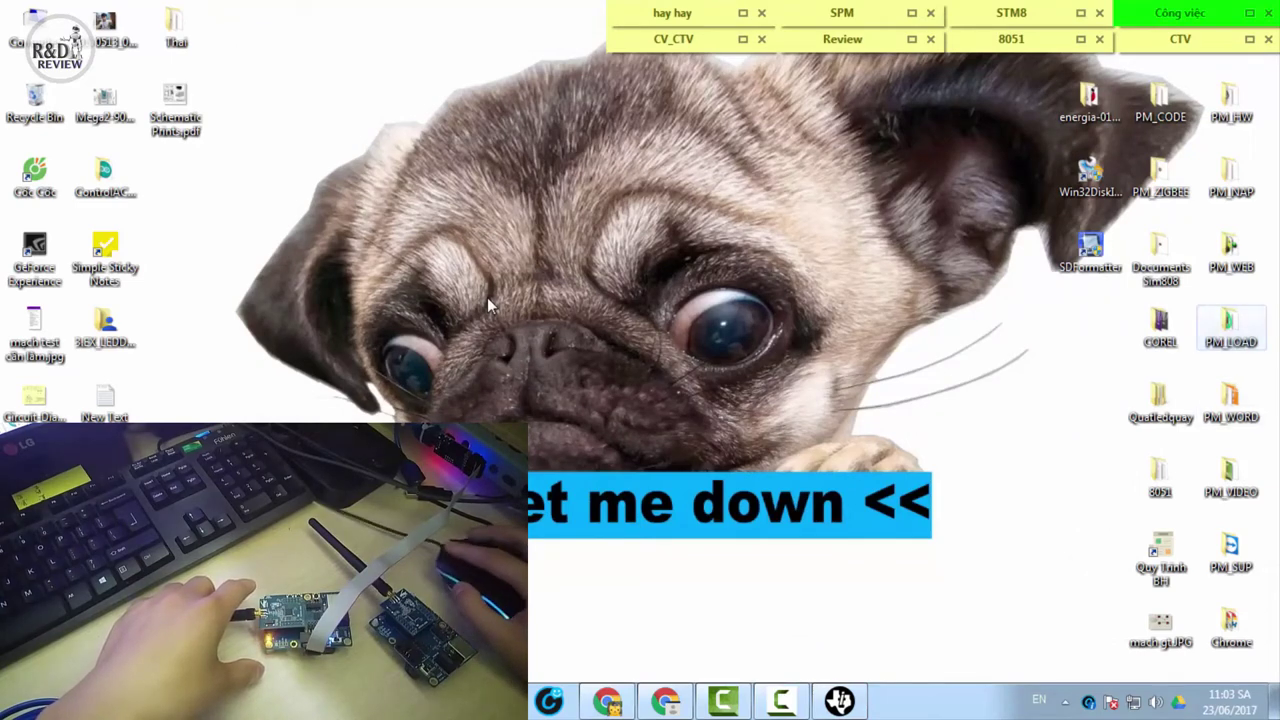
key(Return)
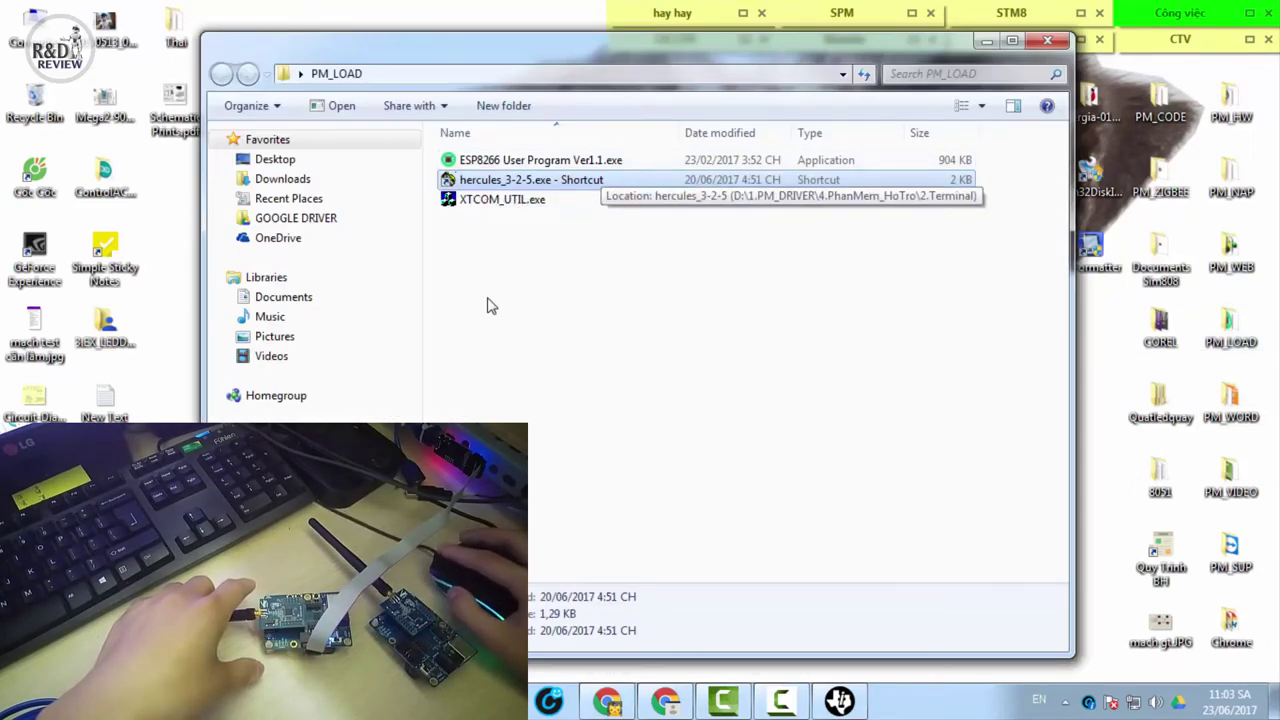
Launch two hercules_3-2-5 instances and return to Device Manager
key(Return)
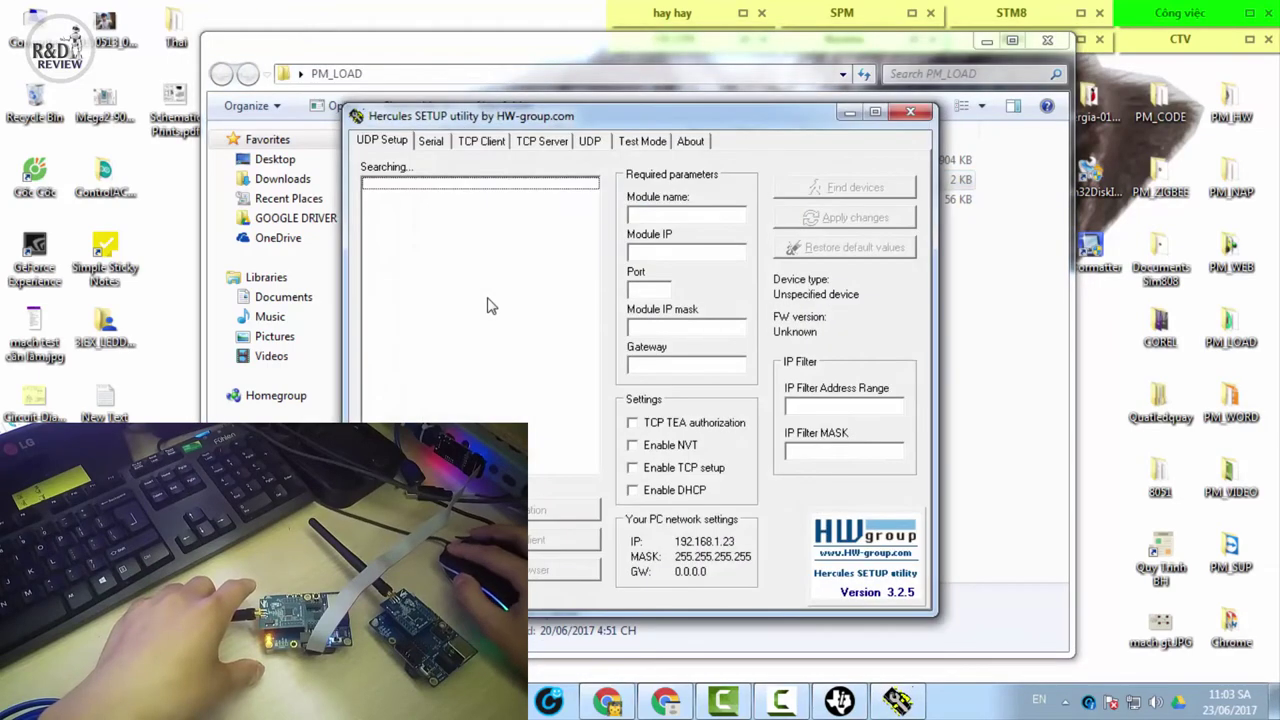
key(alt+Tab)
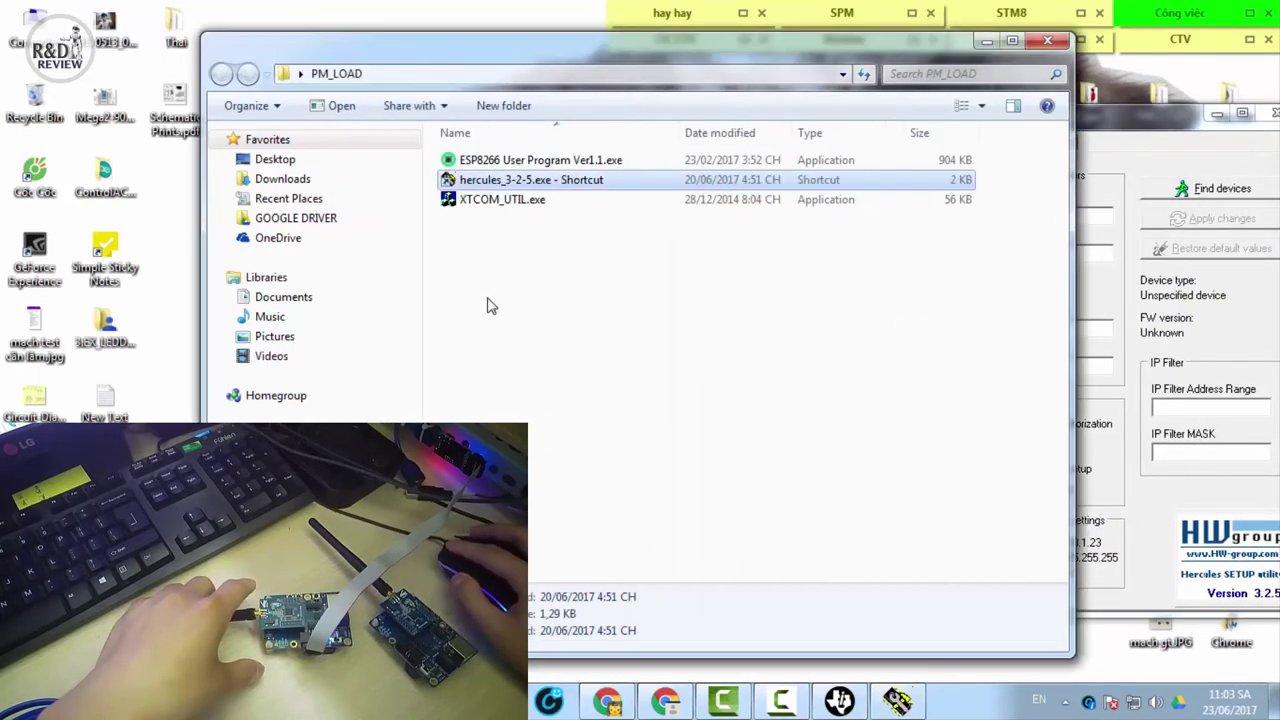
key(Return)
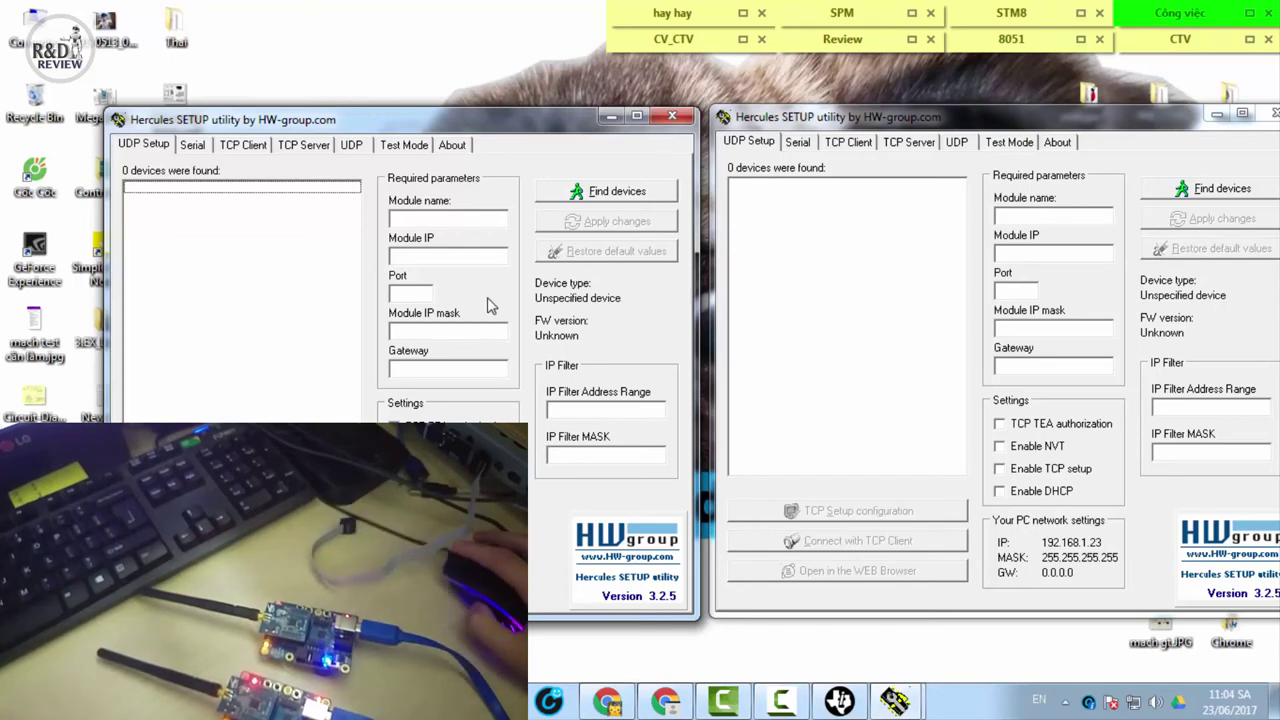
key(alt+Tab)
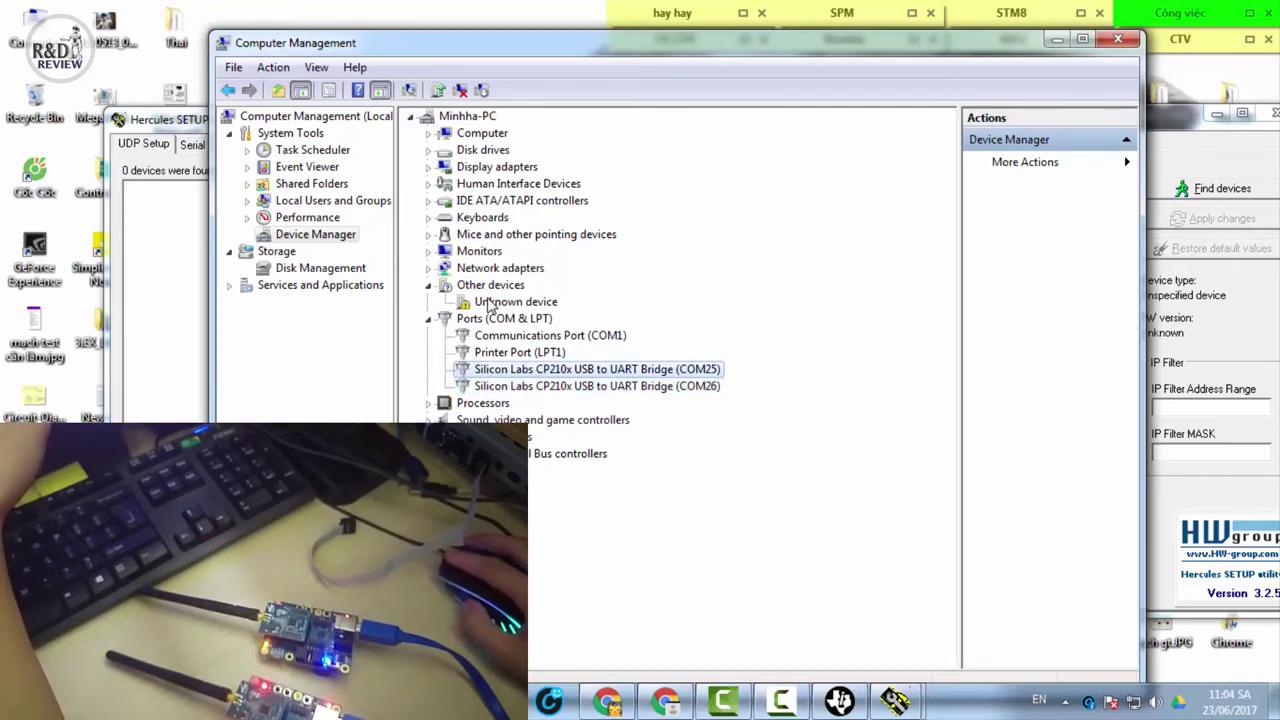
Update the COM25 CP210x bridge driver from the ZIGBEE folder, then close Computer Management
right_click(551, 368)
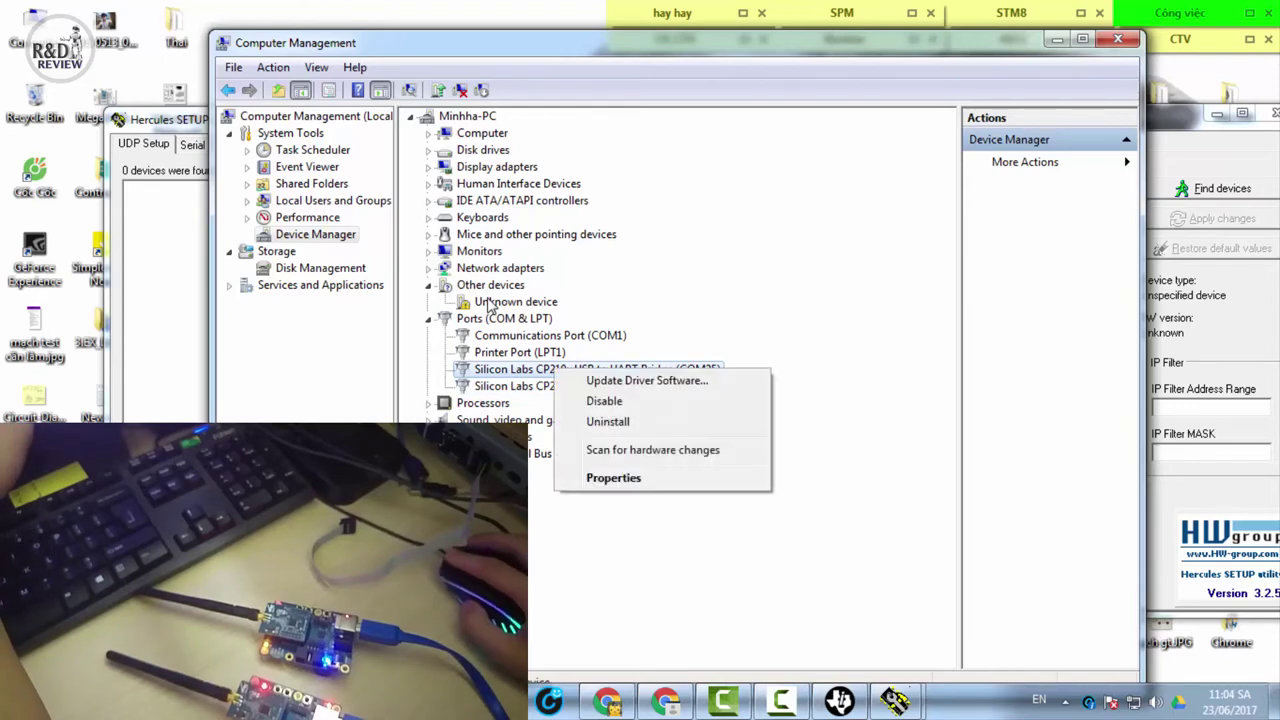
click(600, 377)
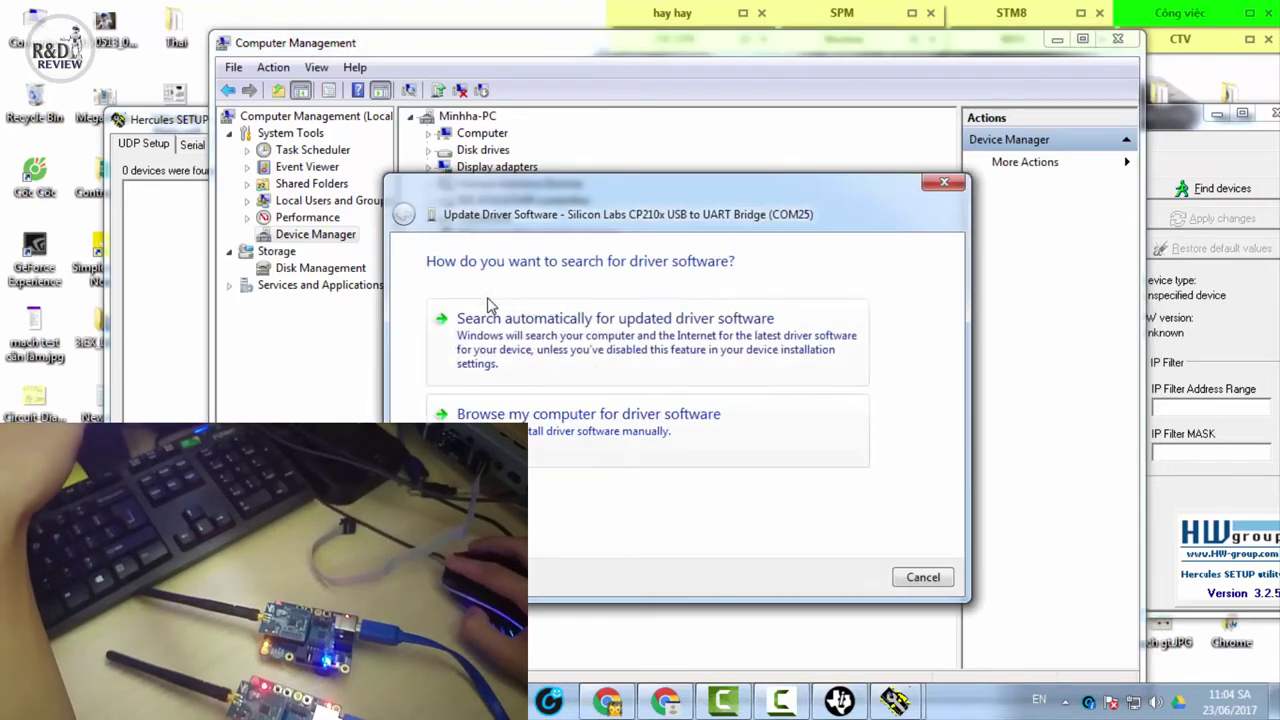
key(alt+r)
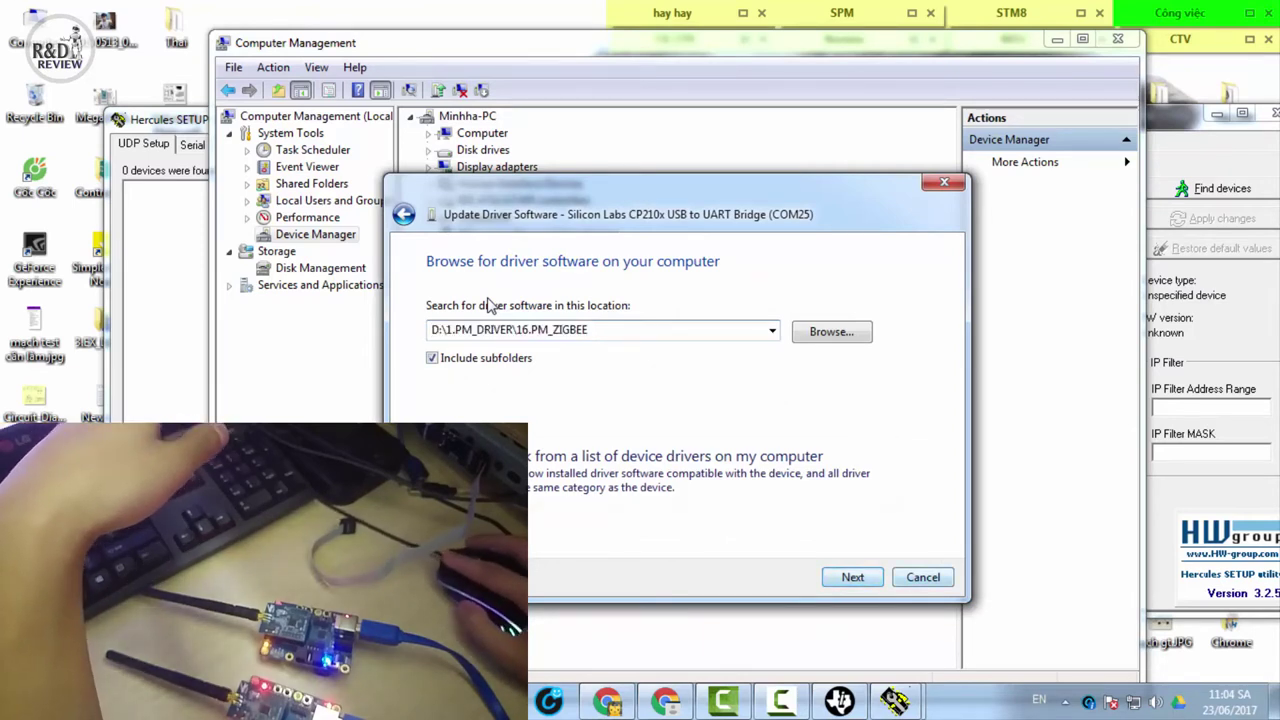
key(alt+n)
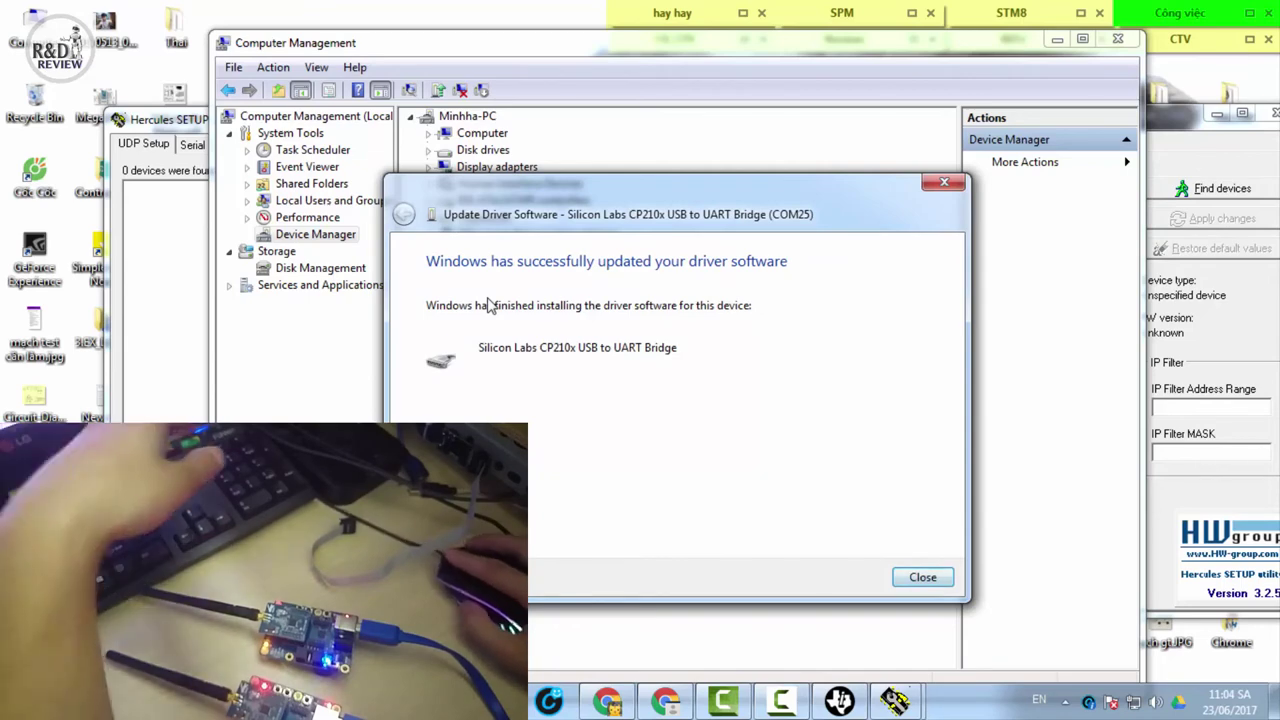
key(Return)
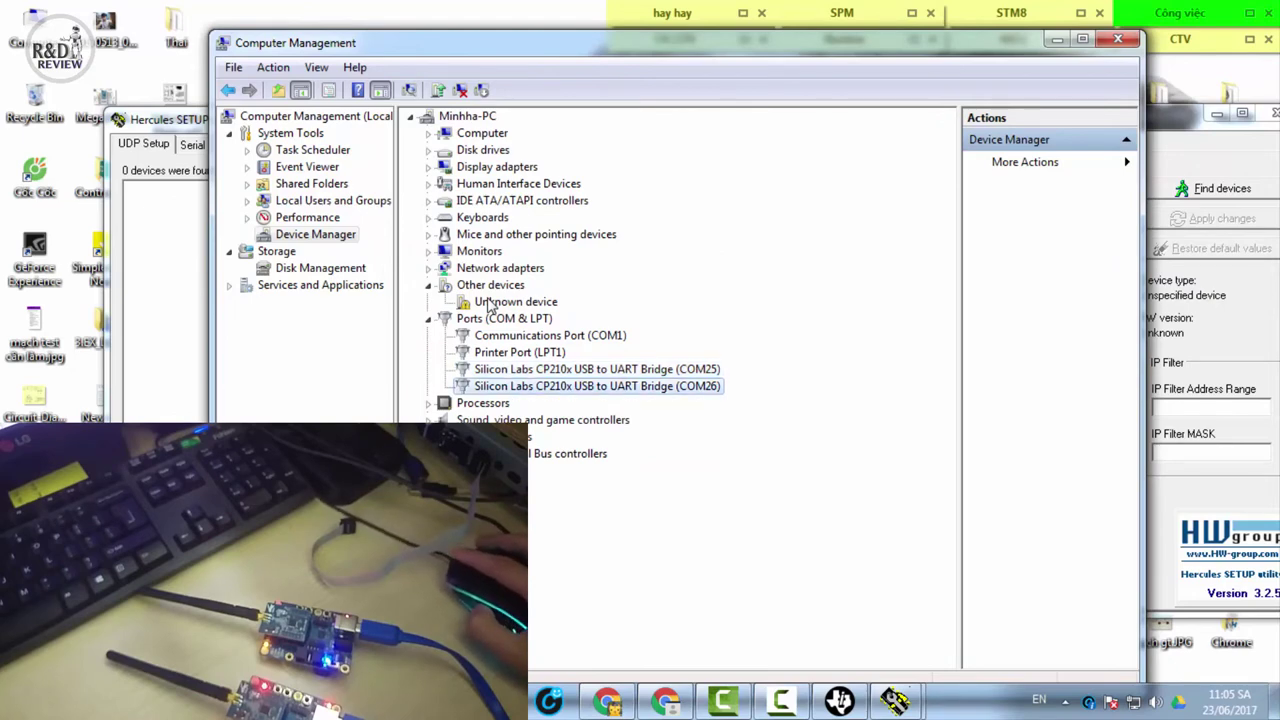
key(alt+F4)
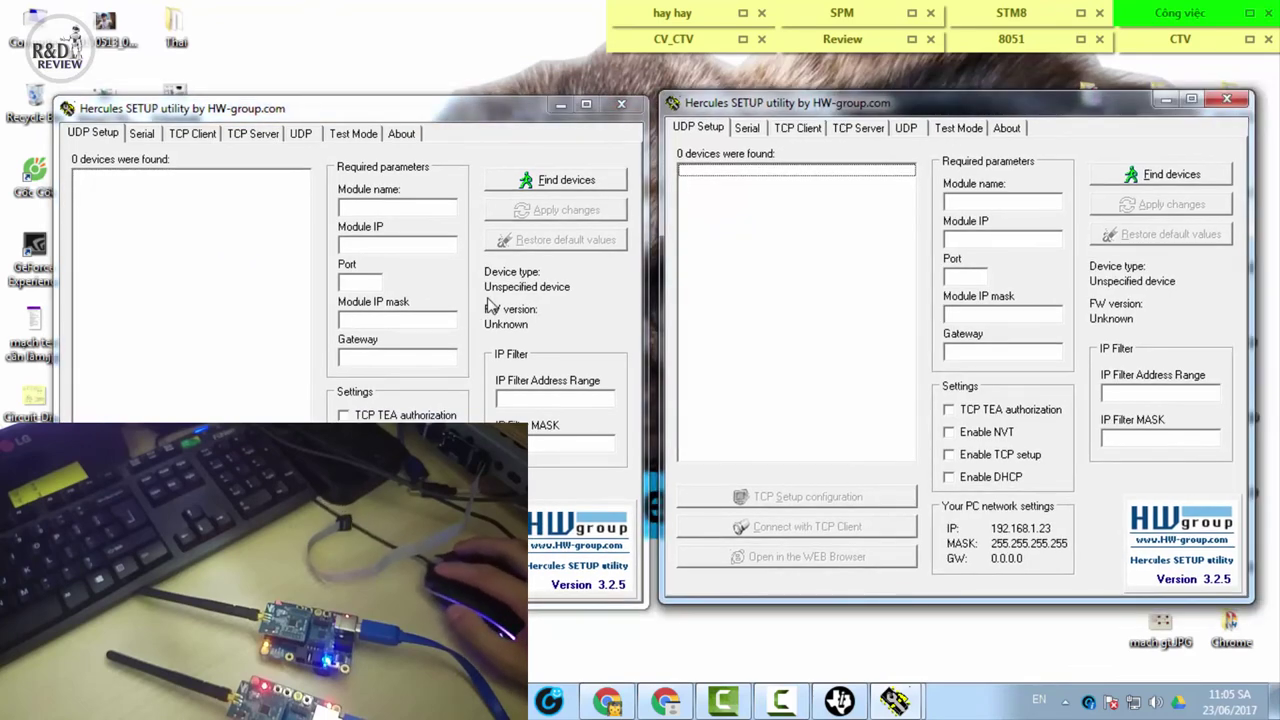
Open serial port COM26 at 115200 baud in the left Hercules window
click(490, 305)
key(ctrl+Tab)
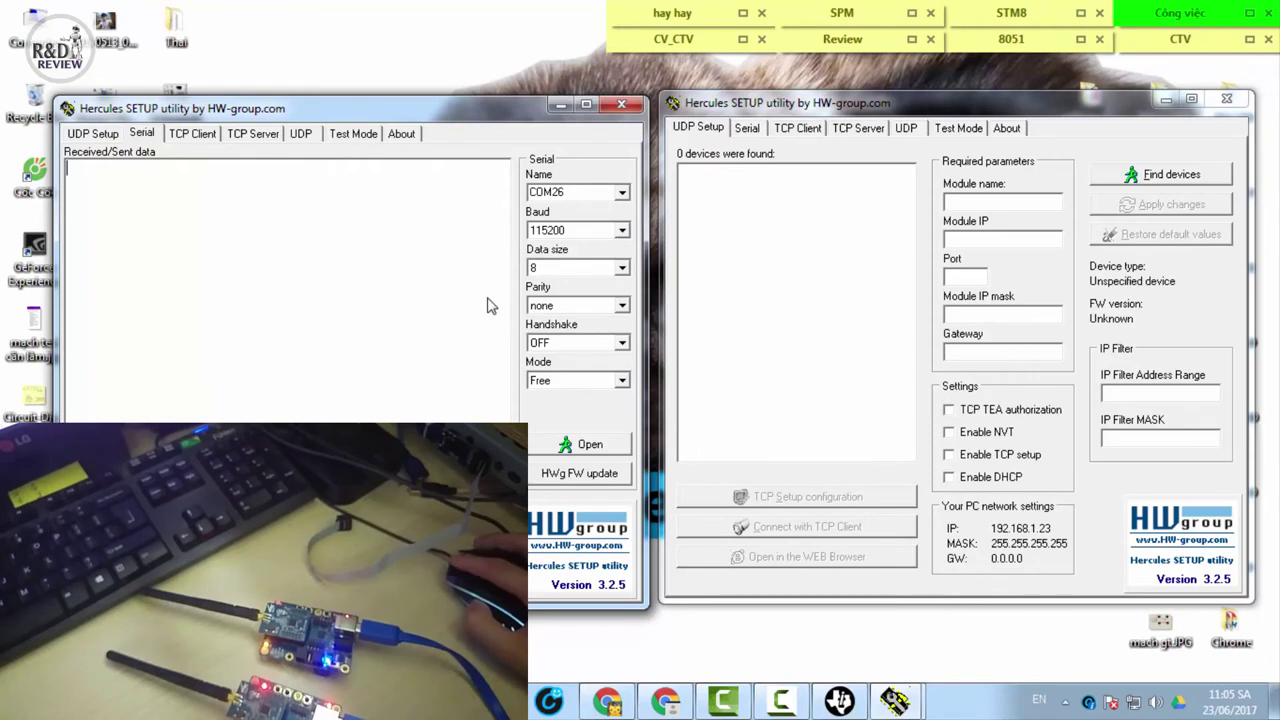
key(Return)
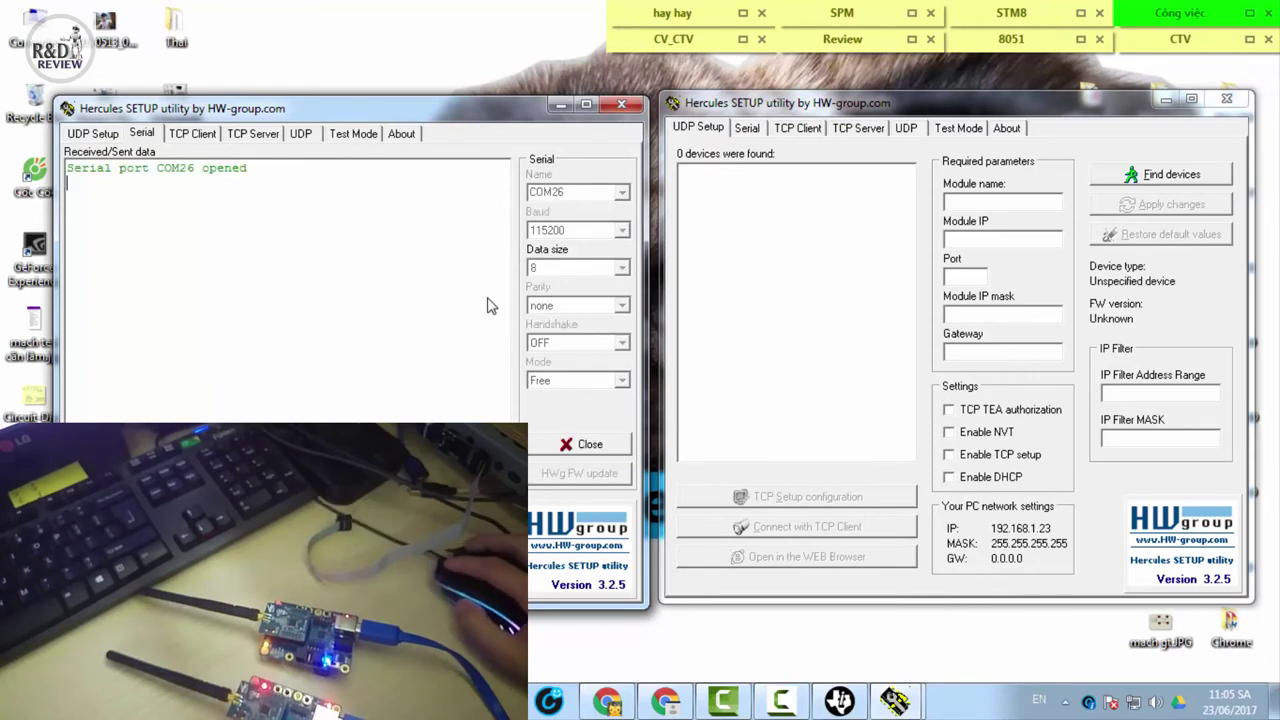
Select COM25 in the right Hercules window and open it at 115200 baud
key(alt+Tab)
key(ctrl+Tab)
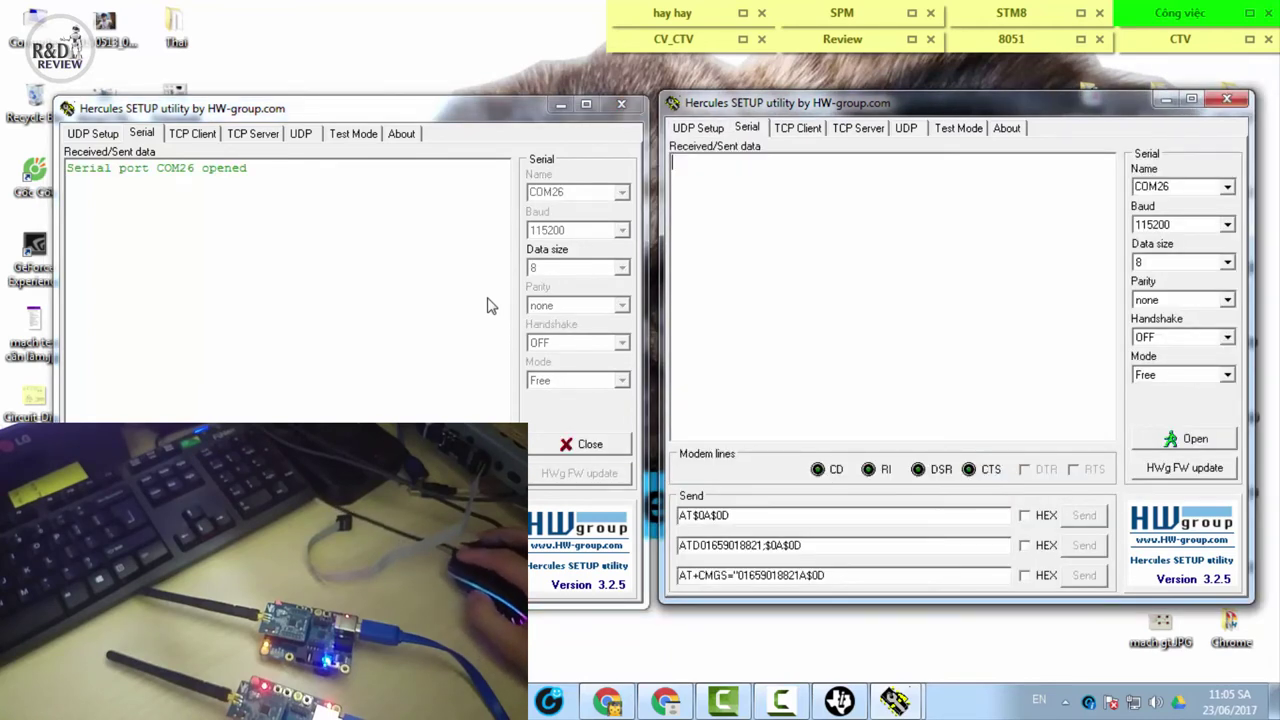
key(Tab)
key(alt+Down)
key(Up)
key(Return)
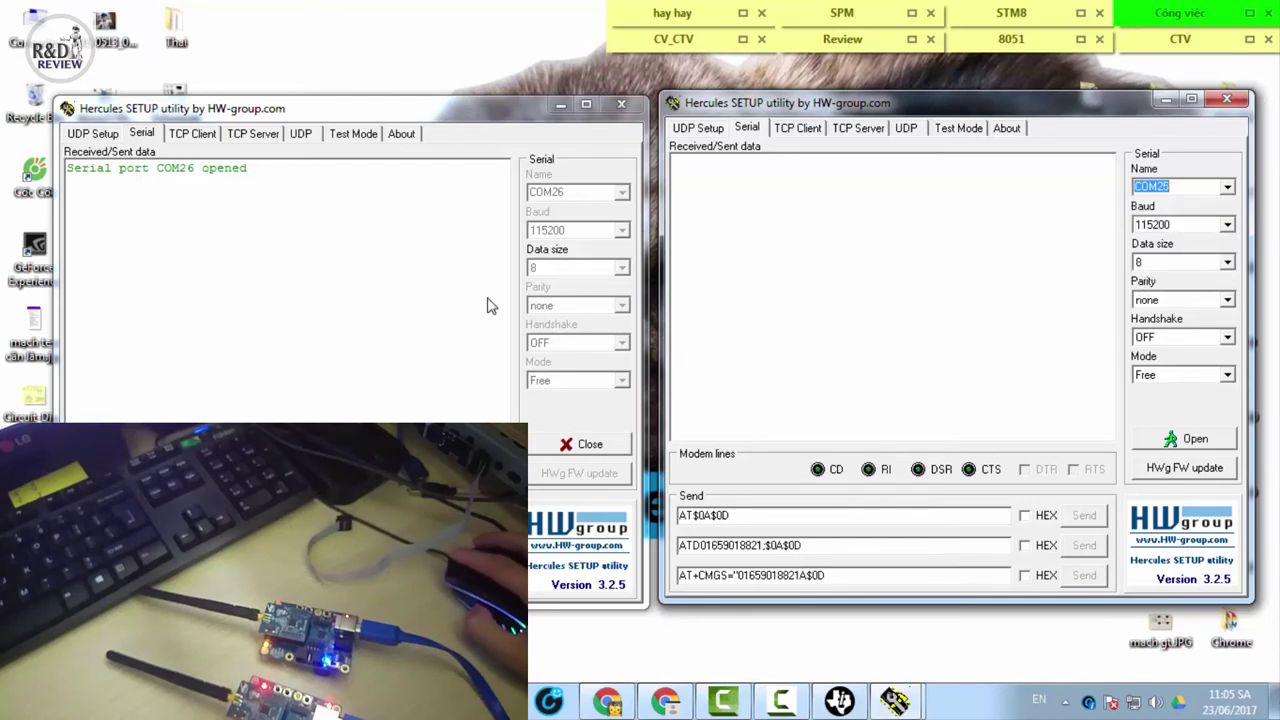
key(Return)
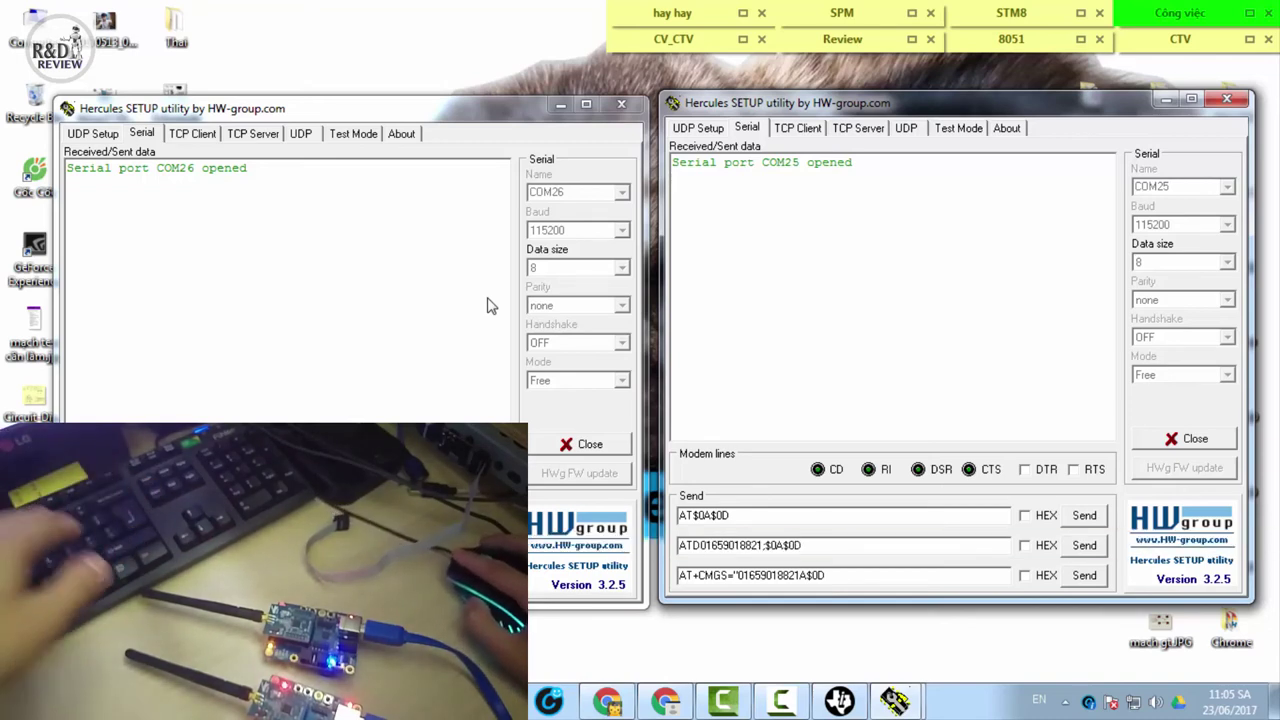
Send AT lines back and forth between the COM26 and COM25 terminals
key(alt+Tab)
key(Return)
key(Return)
key(Return)
key(Return)
key(Return)
key(Return)
key(Return)
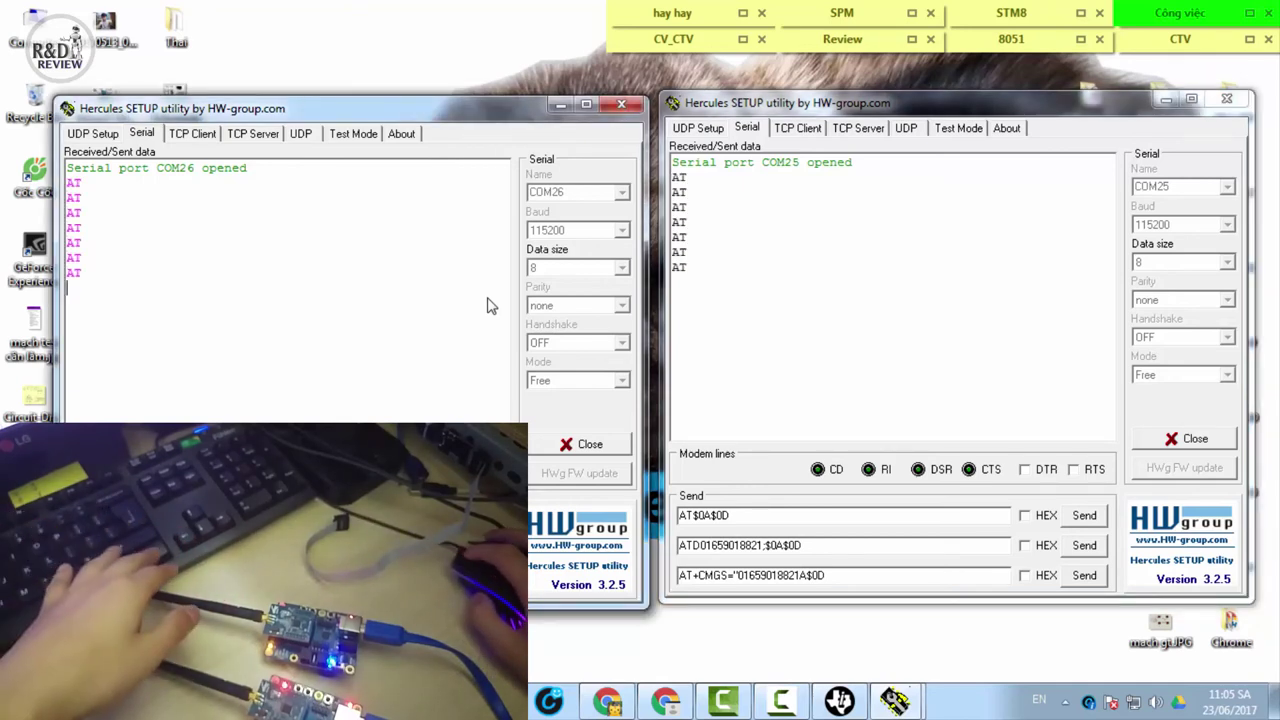
key(alt+Tab)
key(Return)
key(Return)
key(Return)
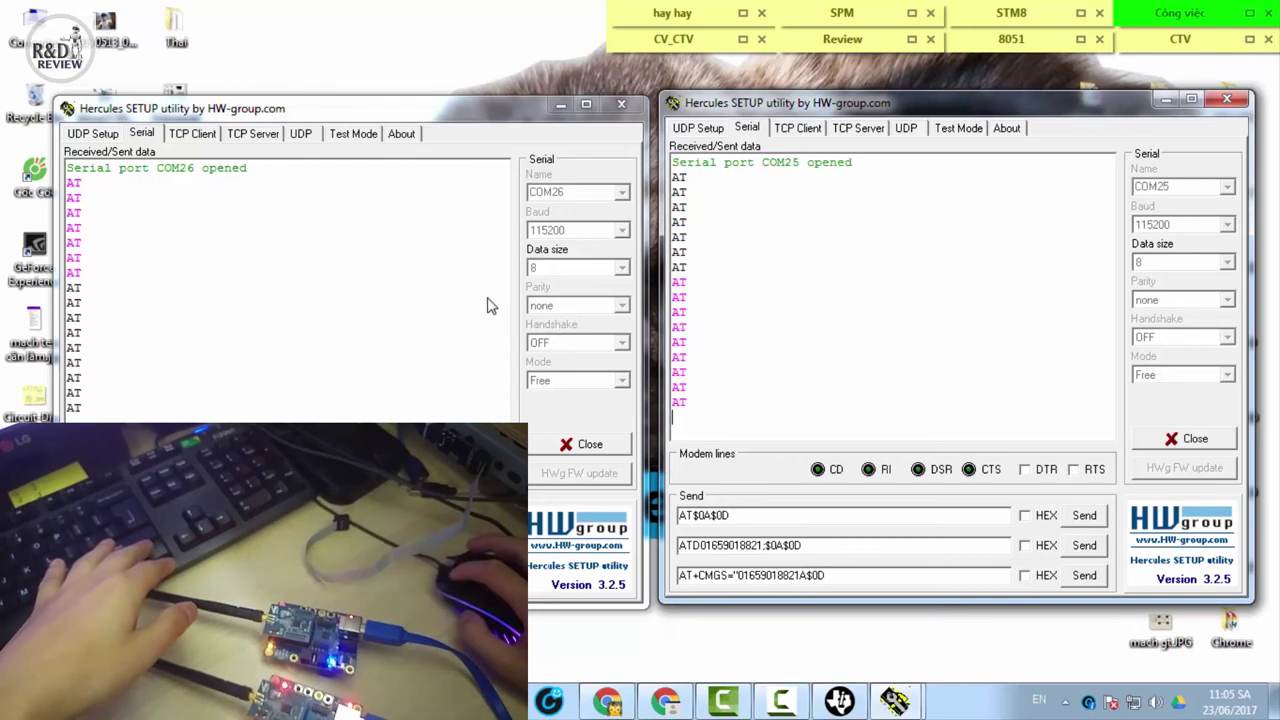
key(alt+Tab)
key(Return)
key(Return)
key(Return)
key(Return)
key(Return)
key(Return)
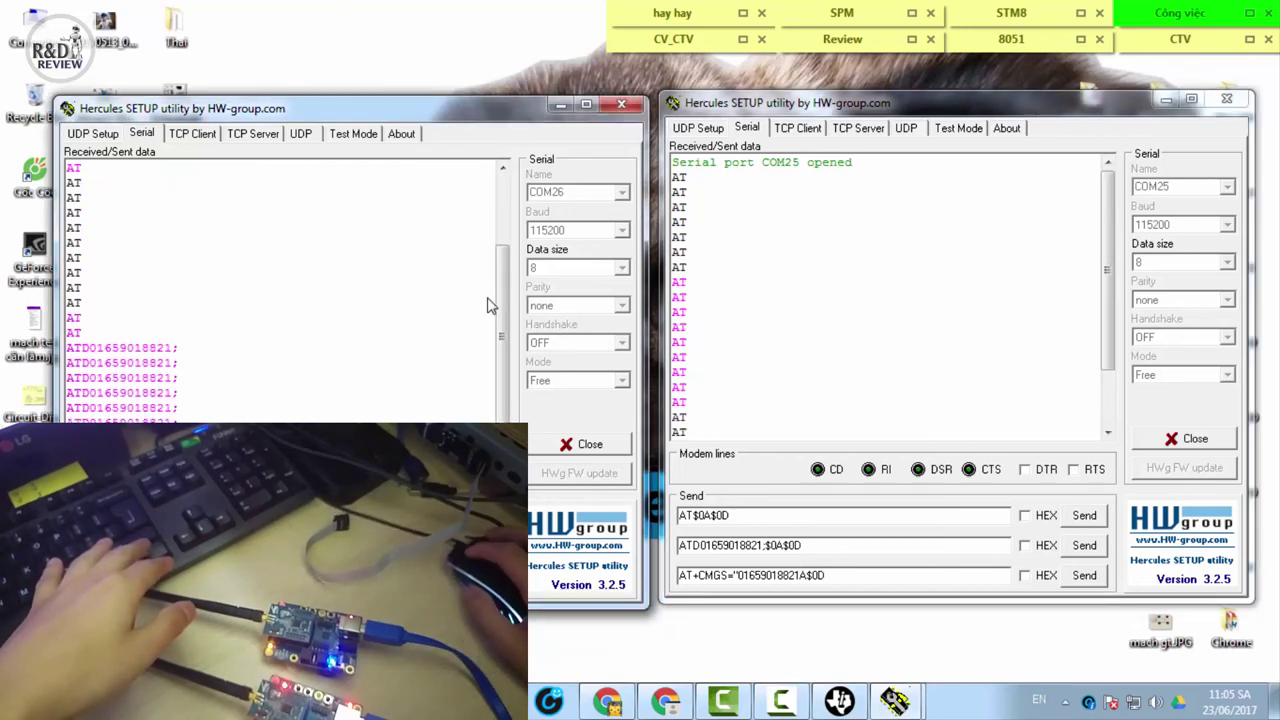
Clear the logs of both the COM25 and COM26 terminals with Clear Window
key(alt+Tab)
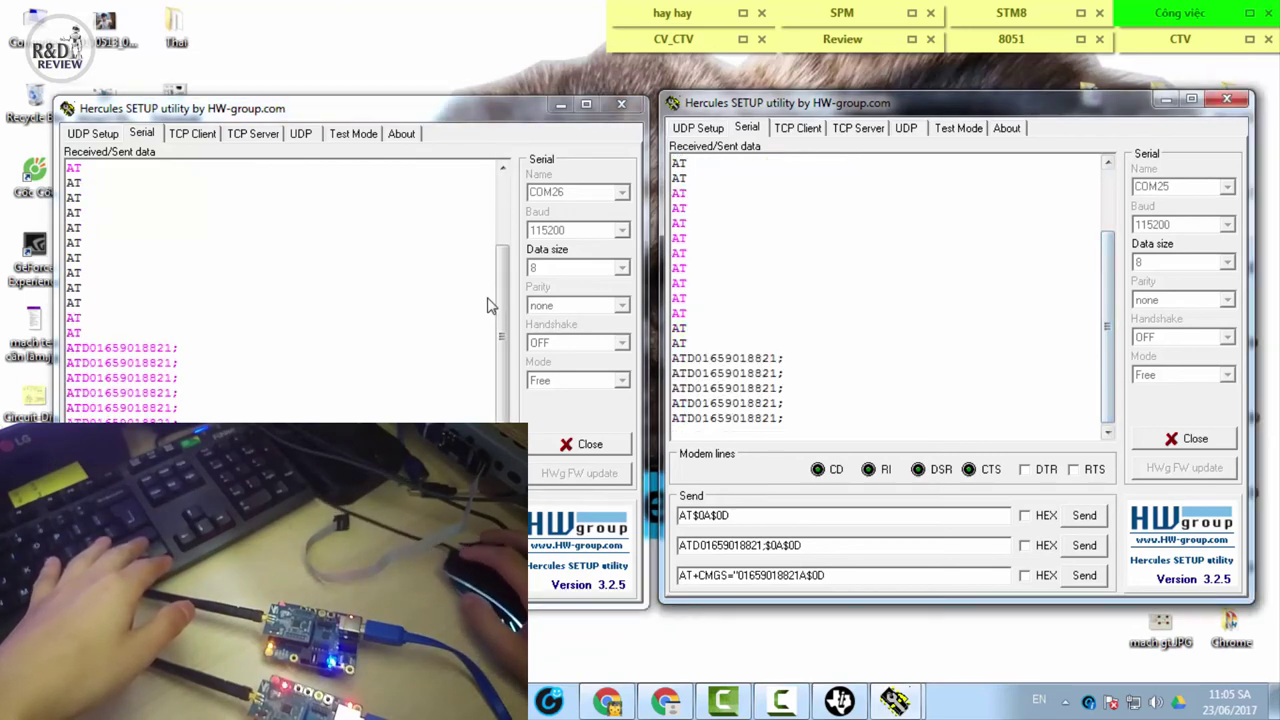
key(Menu)
key(Down)
key(Return)
key(alt+Tab)
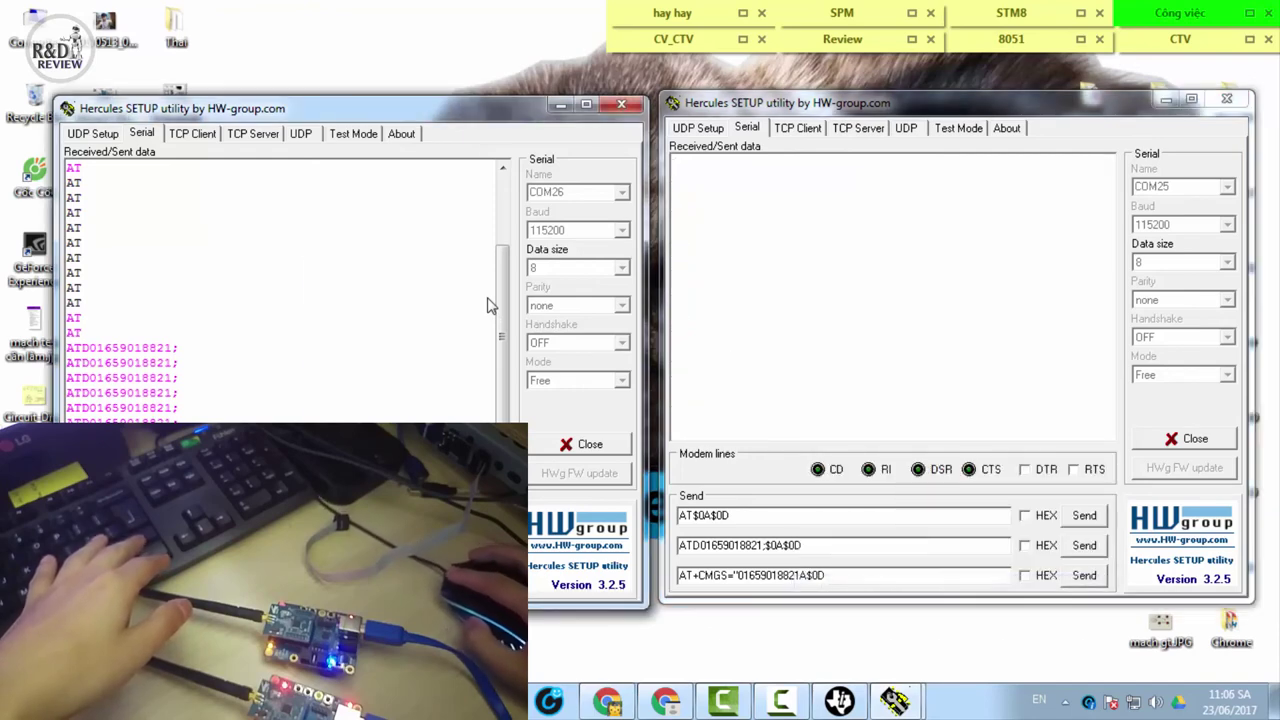
key(Menu)
key(Up)
key(Return)
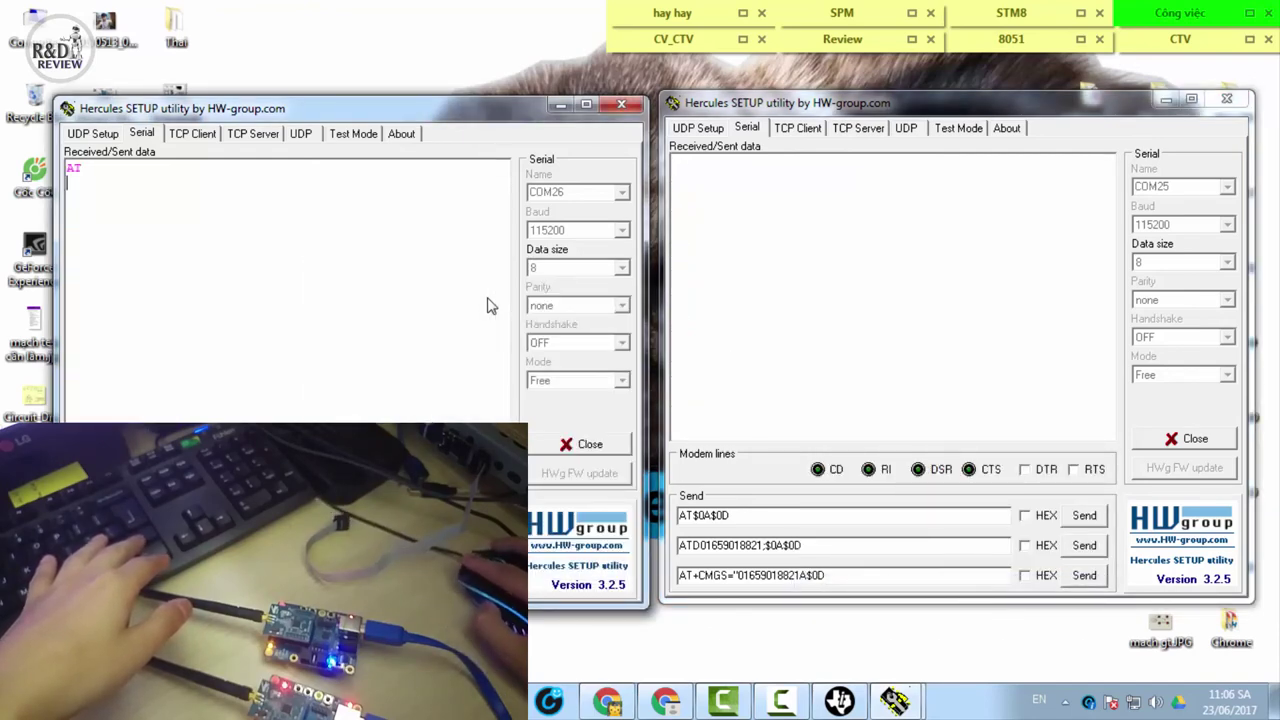
Send AT from COM25, then an ATD dial command to a phone number from COM26 and COM25
key(alt+Tab)
key(Return)
key(alt+Tab)
key(Return)
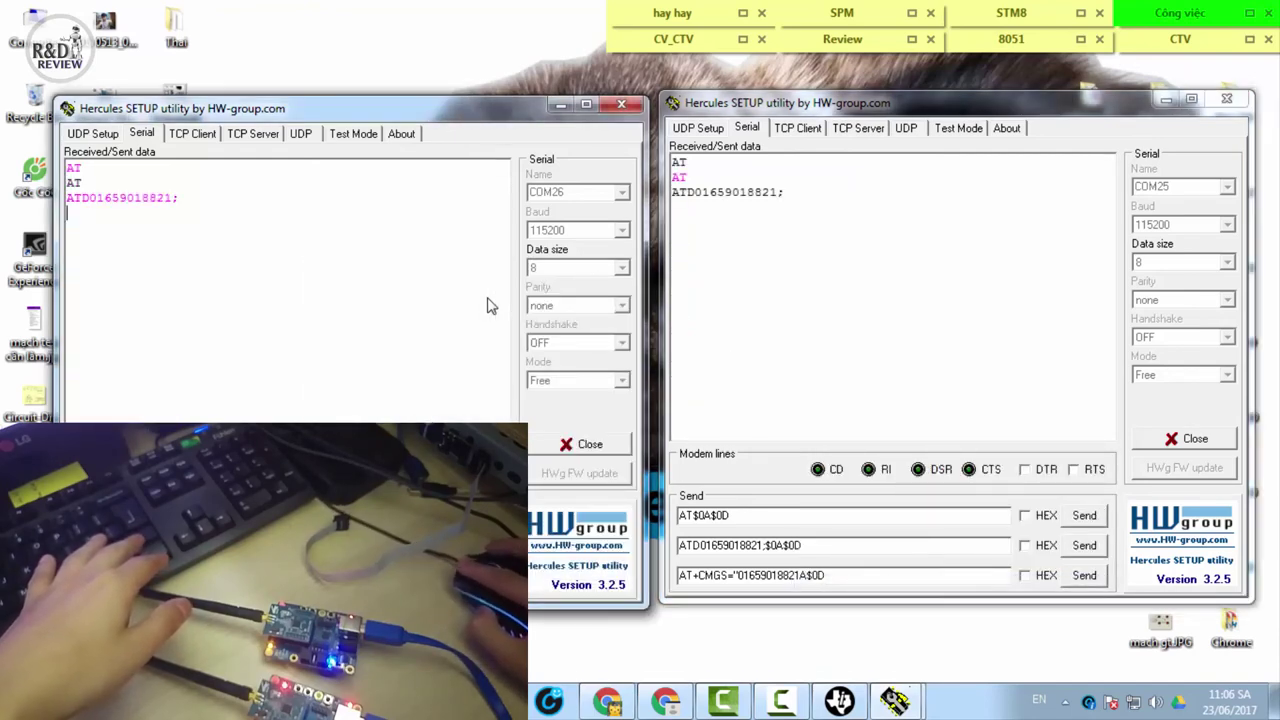
key(alt+Tab)
key(Return)
Type an AT+CMGS SMS command with a phone number in both the COM26 and COM25 terminals
key(alt+Tab)
text(AT+CMGS="01659018821A)
key(alt+Tab)
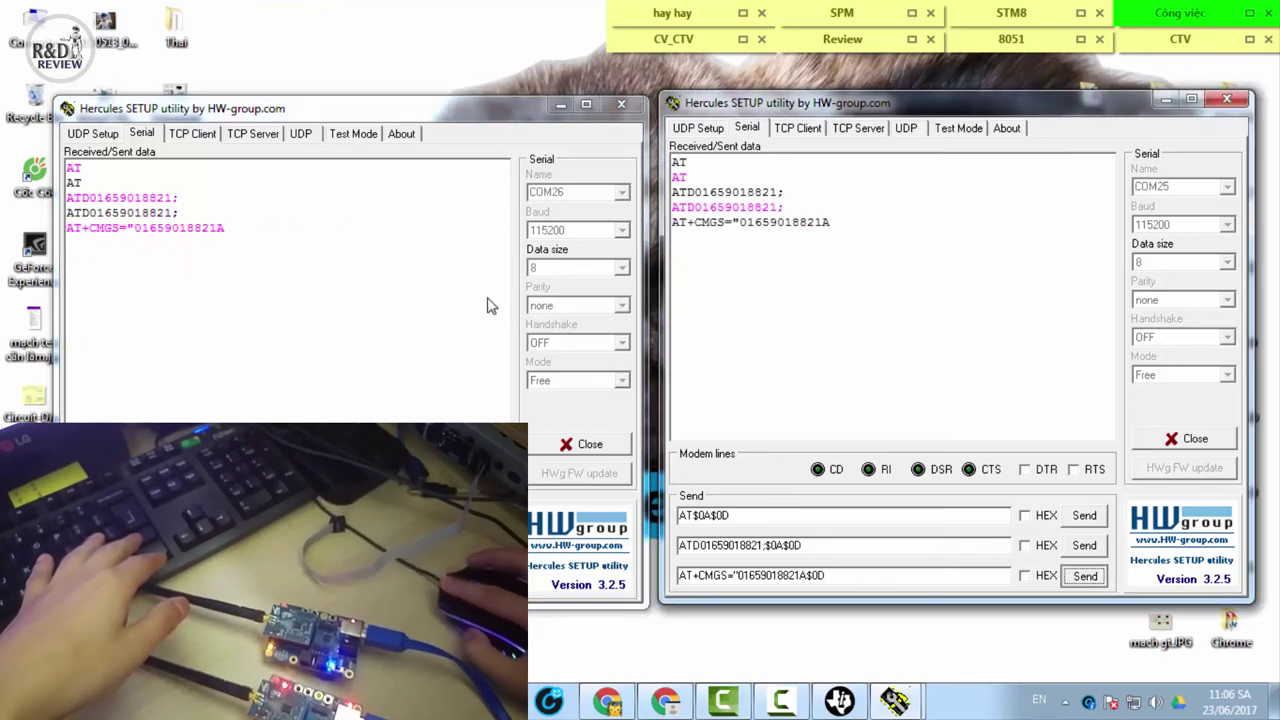
text(AT+CMGS="01659018821A)
Send another ATD dial from COM26 and AT from COM25, then compare both logs
key(alt+Tab)
text(ATD01659018821;)
key(Return)
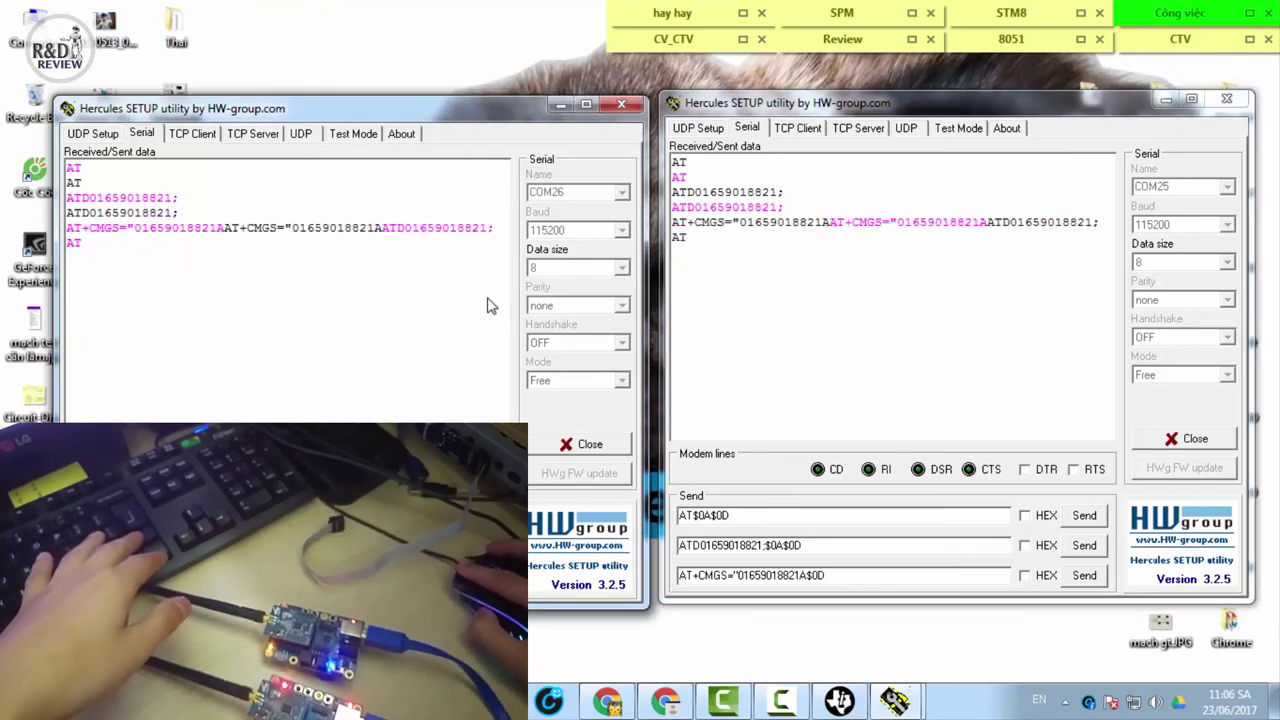
key(alt+Tab)
text(AT)
key(Return)
text(ATD01659018821;)
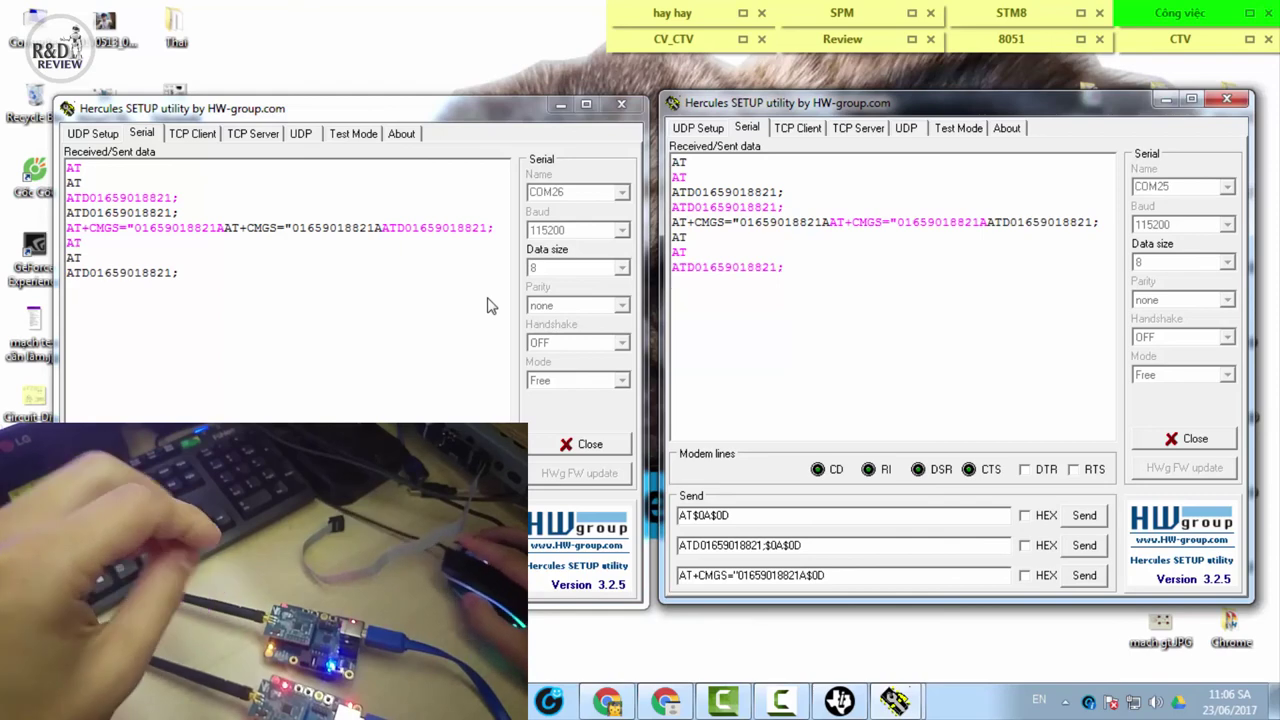
key(alt+Tab)
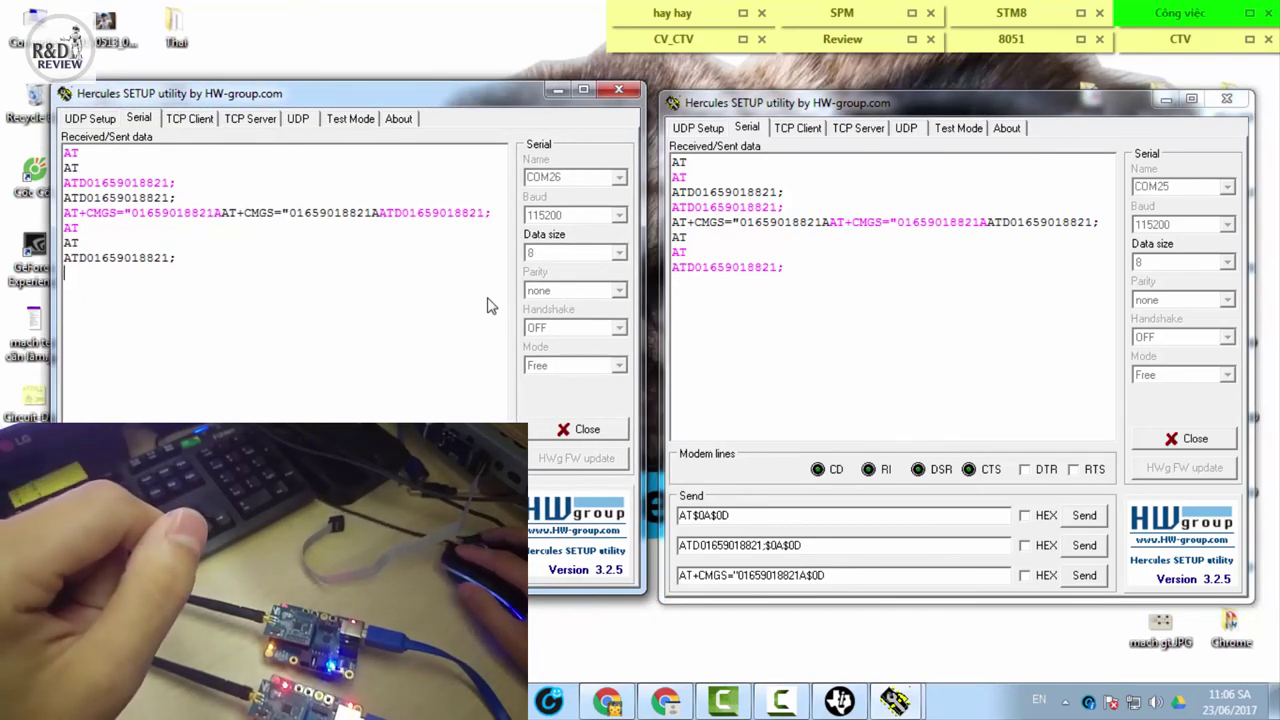
key(alt+Tab)
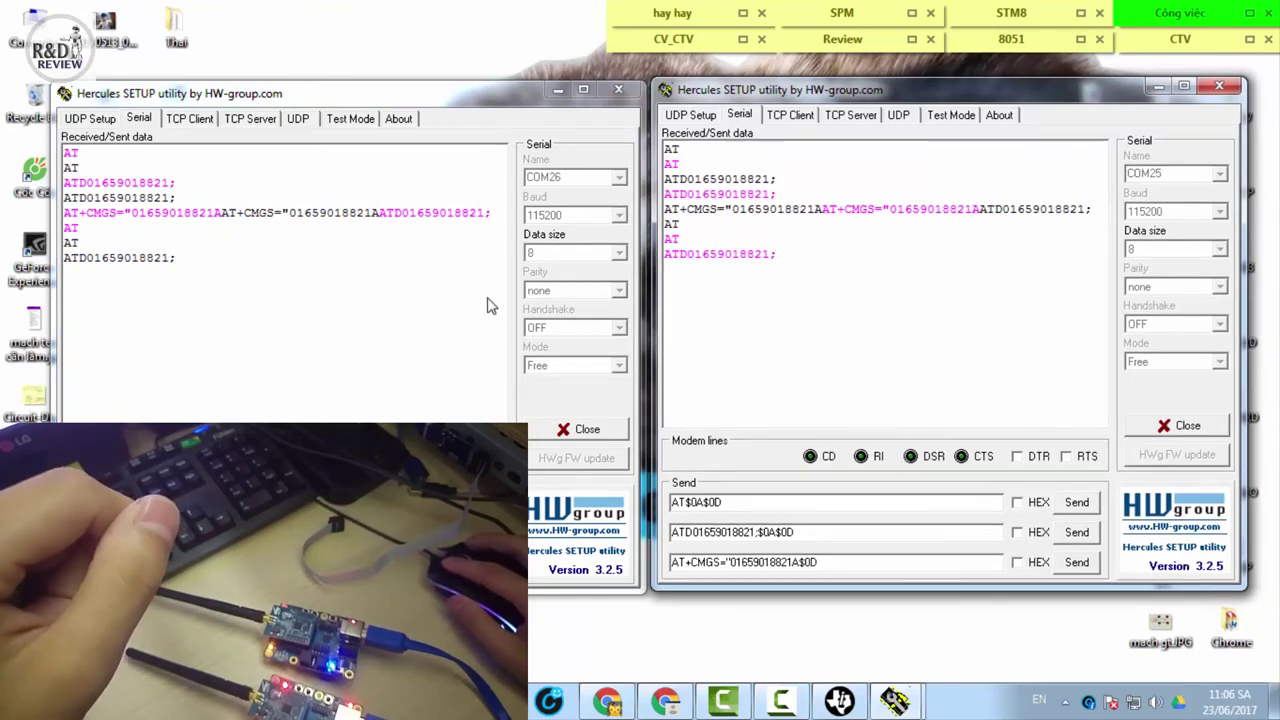
key(alt+Tab)
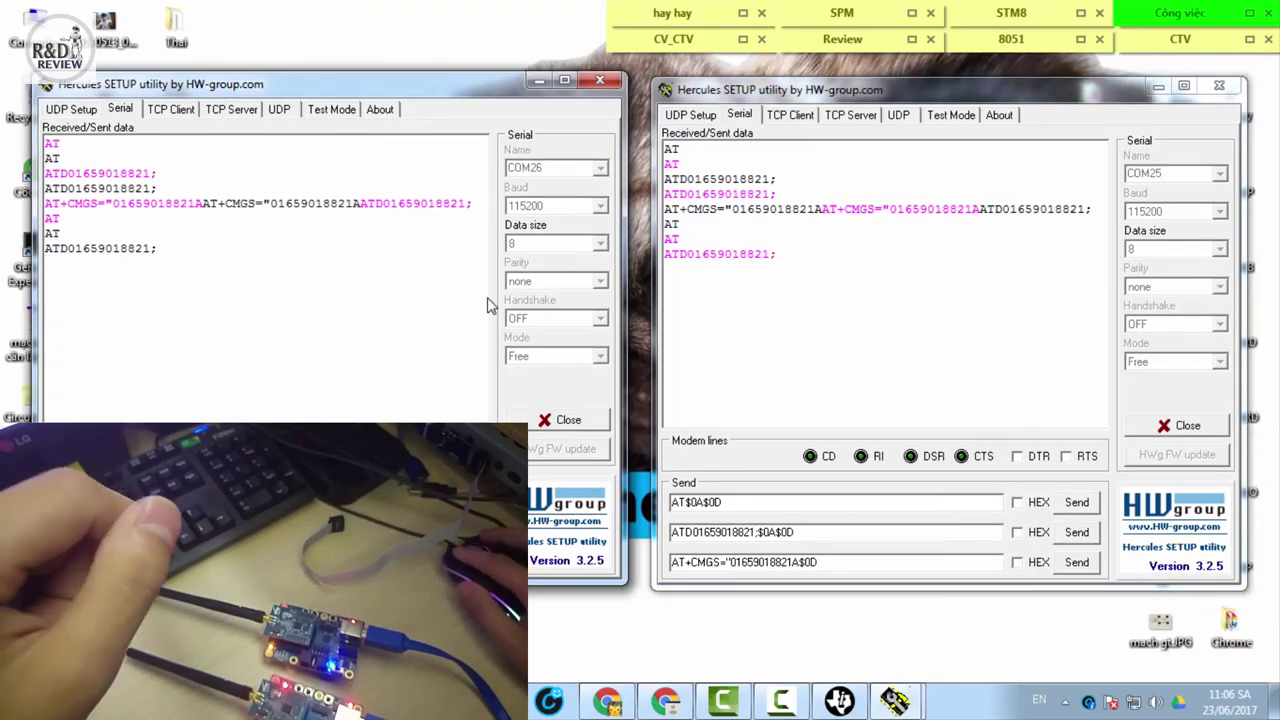
key(alt+Tab)
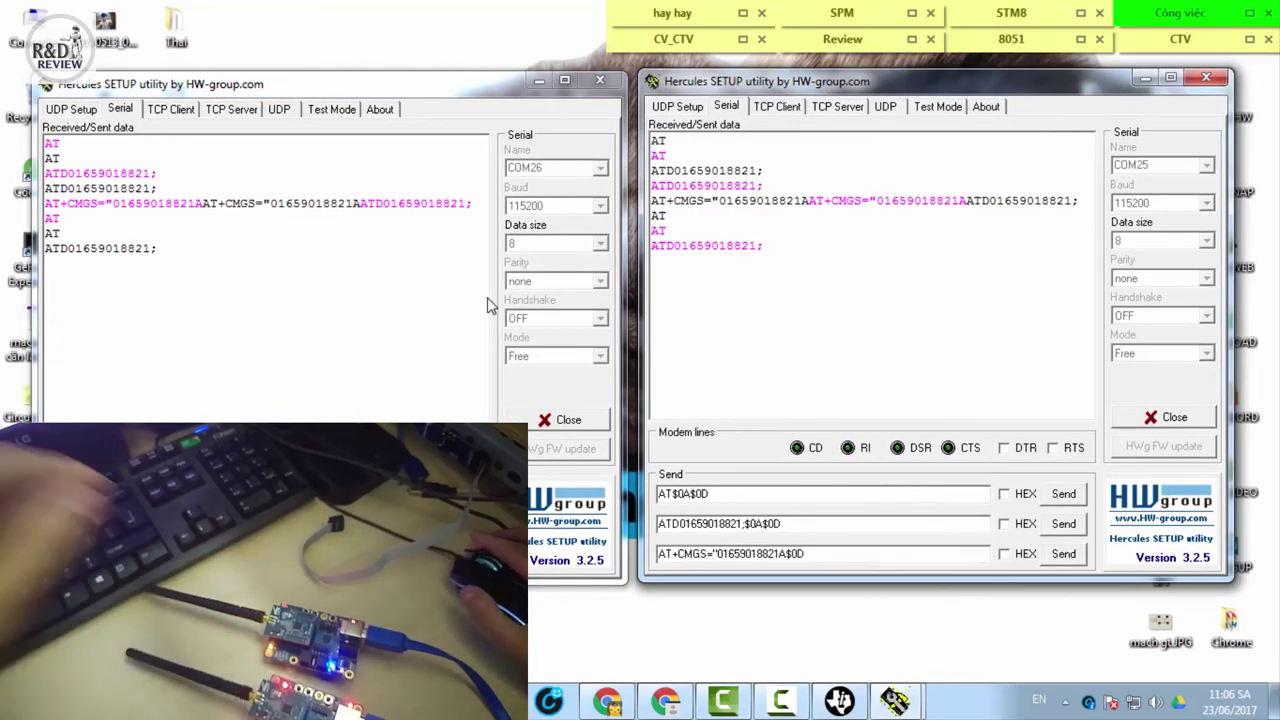